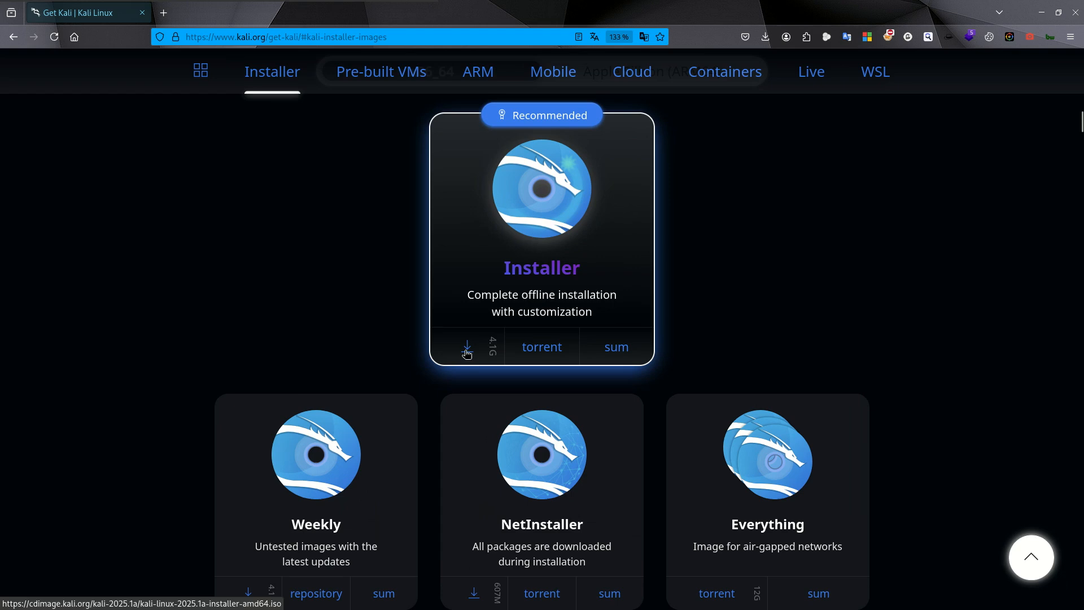
- Download the recommended Kali Installer image and save it as kali-linux-2025.1a-installer-amd64.iso in the ISO folder
click(475, 357)
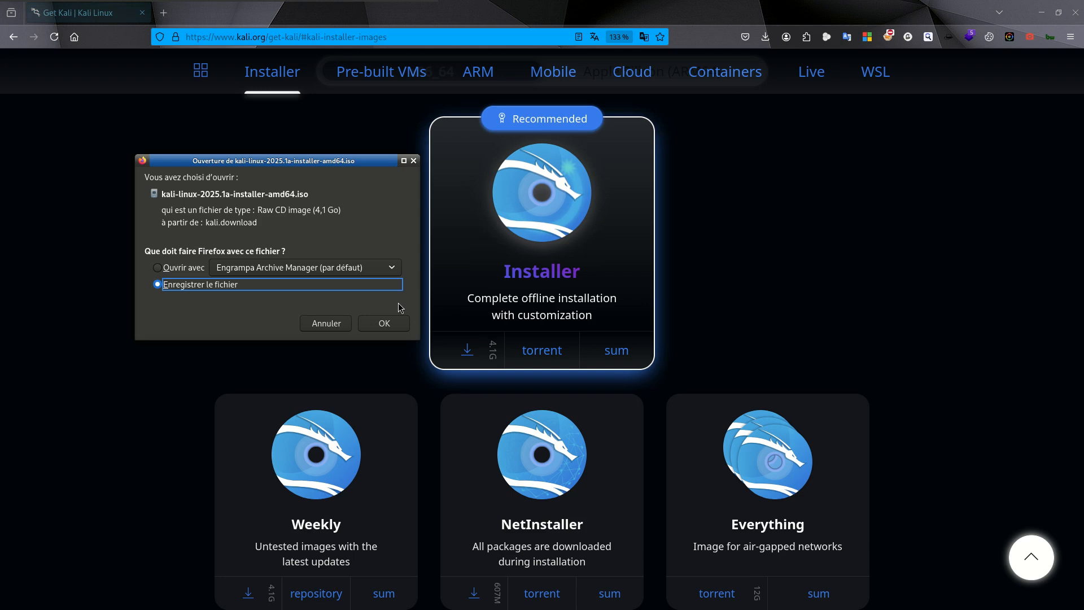
click(376, 323)
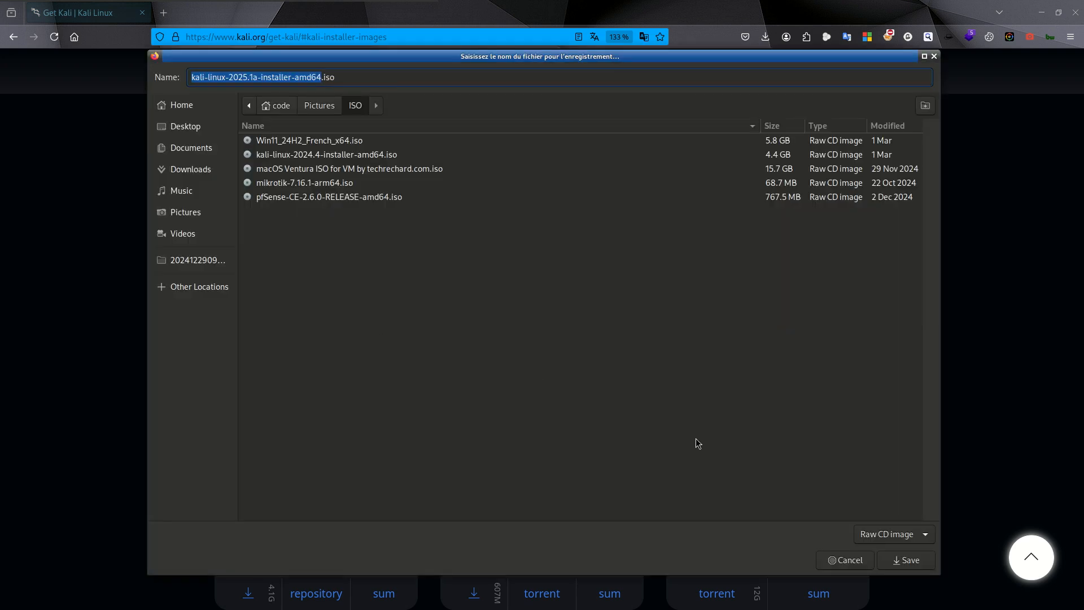
click(909, 560)
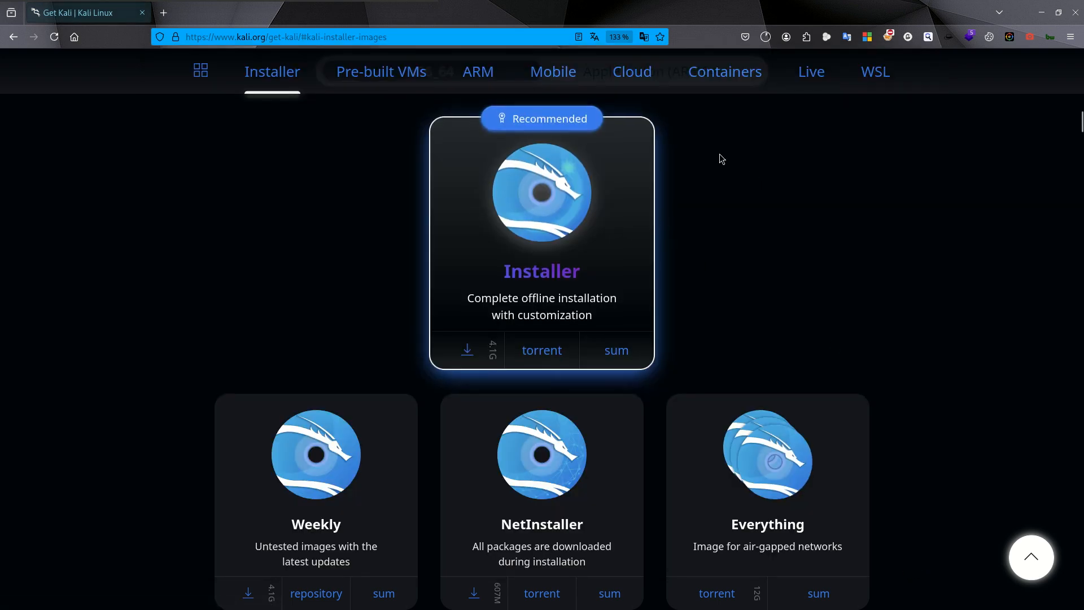
- Cancel the running download of the Kali installer image and close the download list
click(766, 39)
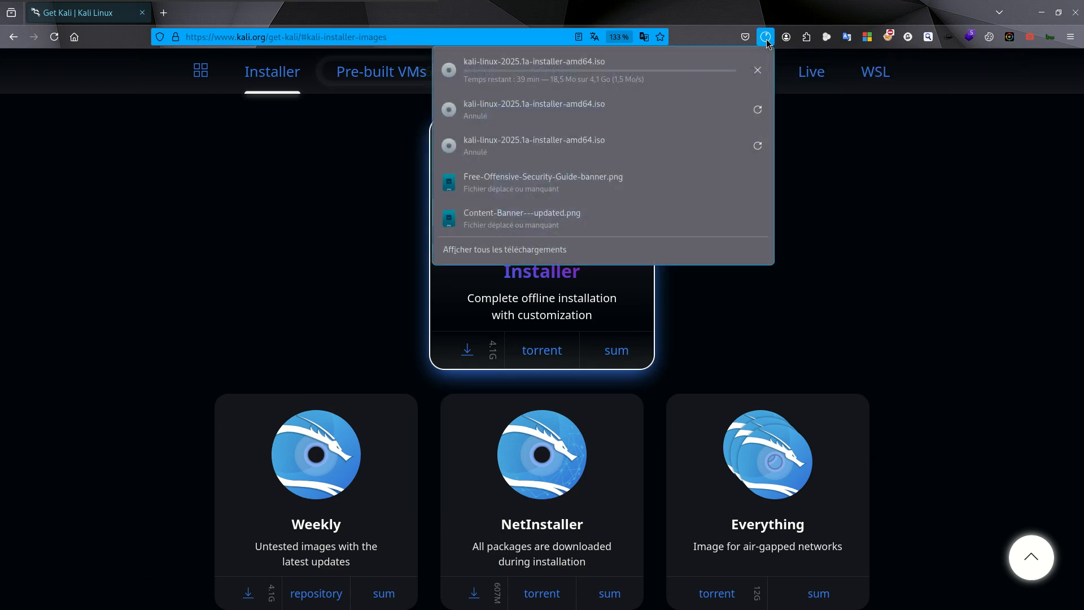
click(758, 74)
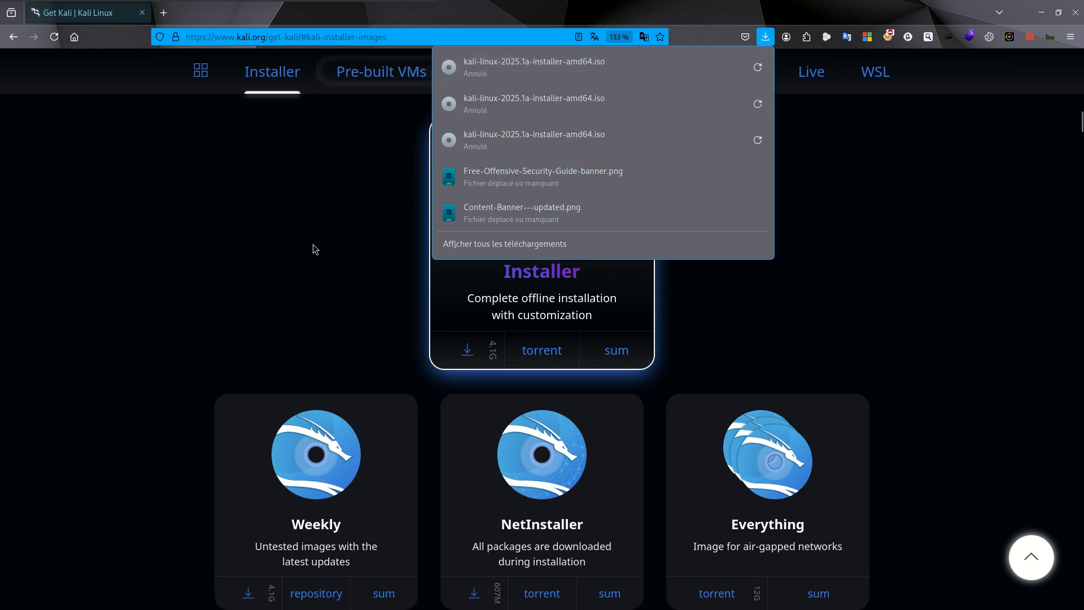
click(310, 242)
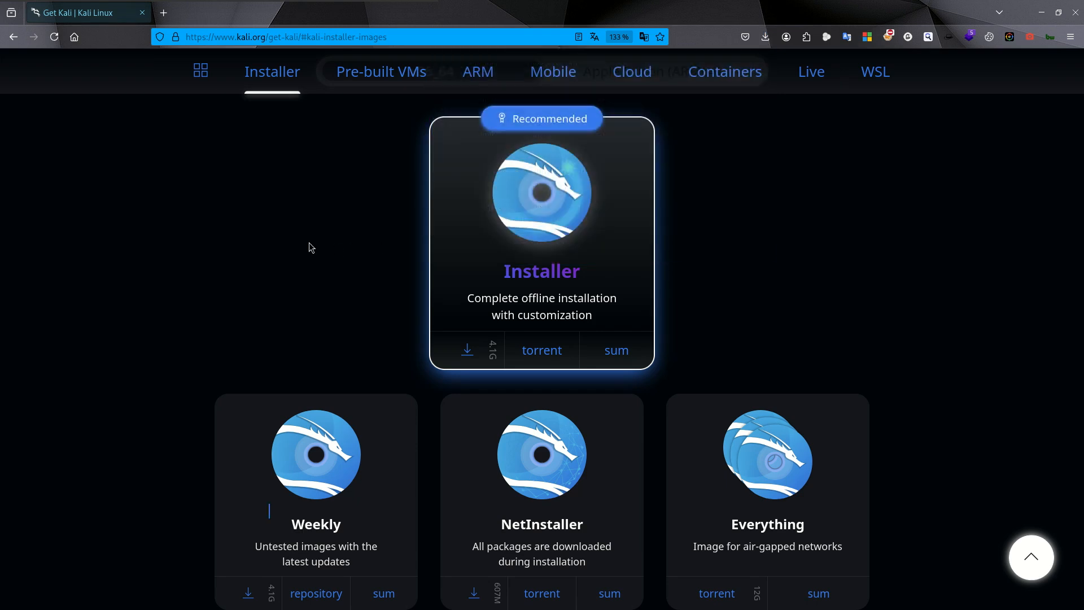
- Open a terminal and launch VirtualBox with the command virtualbox
key(ctrl+alt+t)
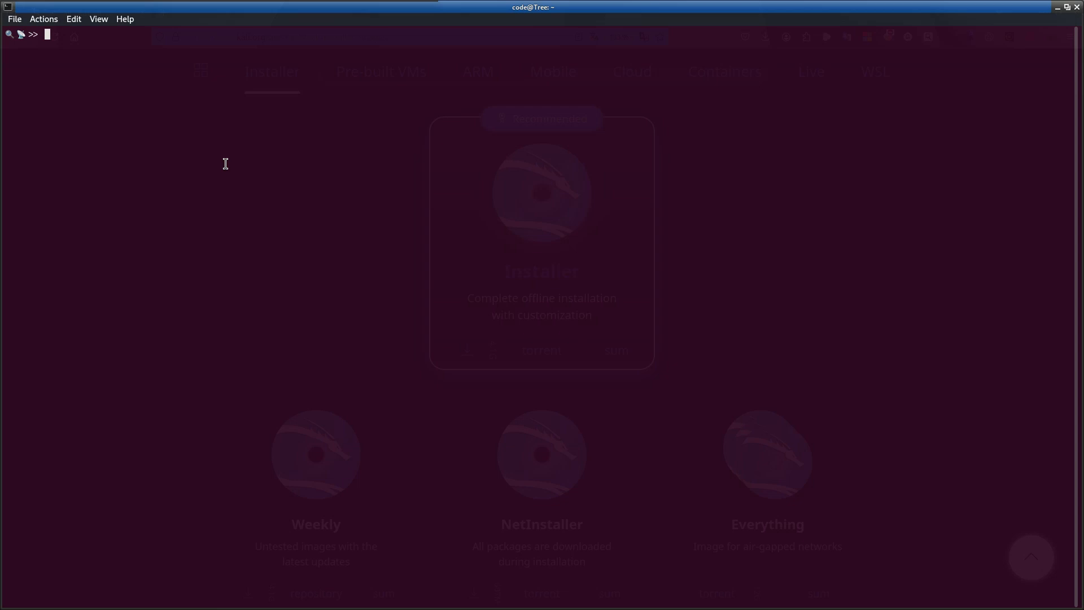
text(virtualbox)
key(Return)
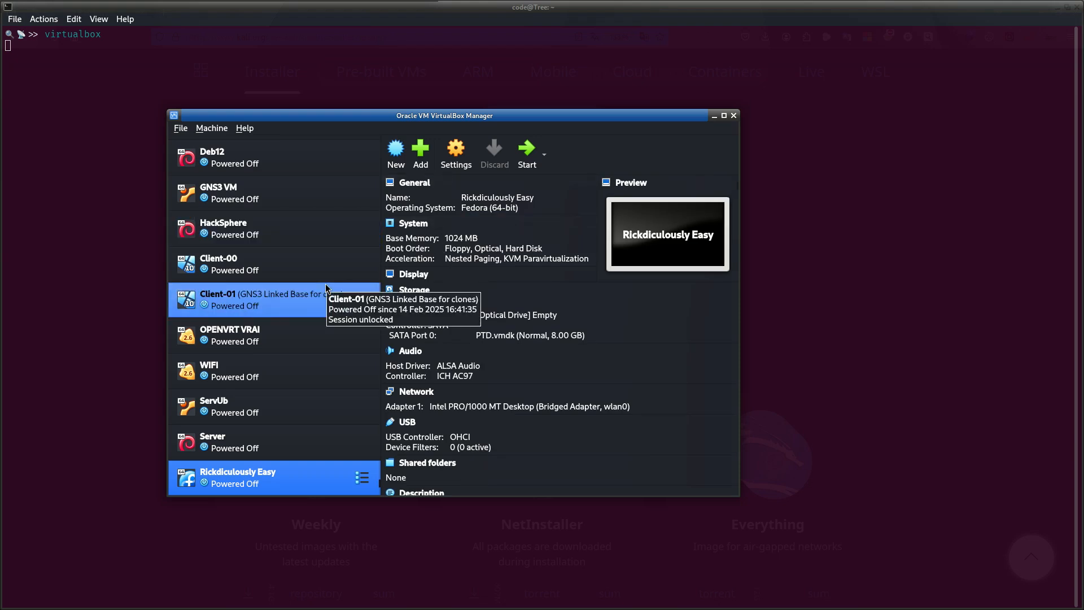
- Return to the browser, search for virtualbox in a new tab and open the Downloads page of virtualbox.org
click(706, 11)
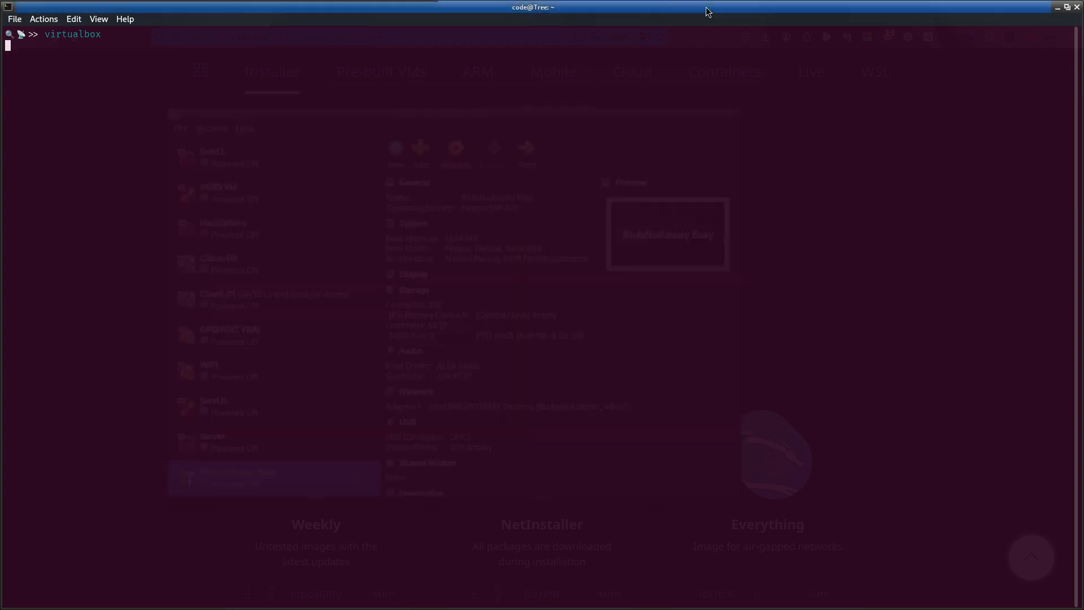
drag(705, 12, 711, 123)
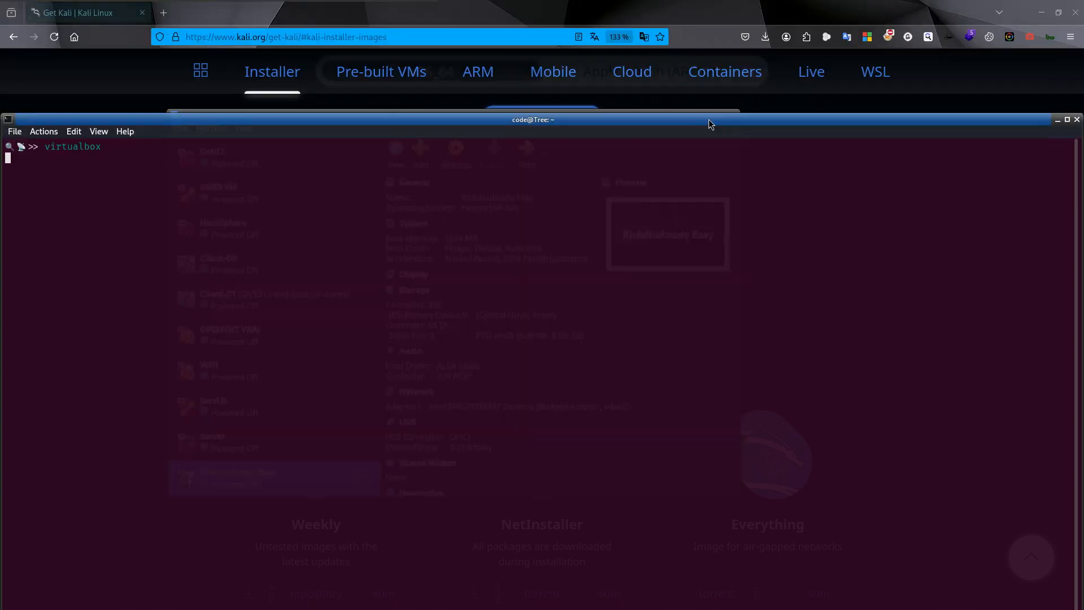
click(171, 14)
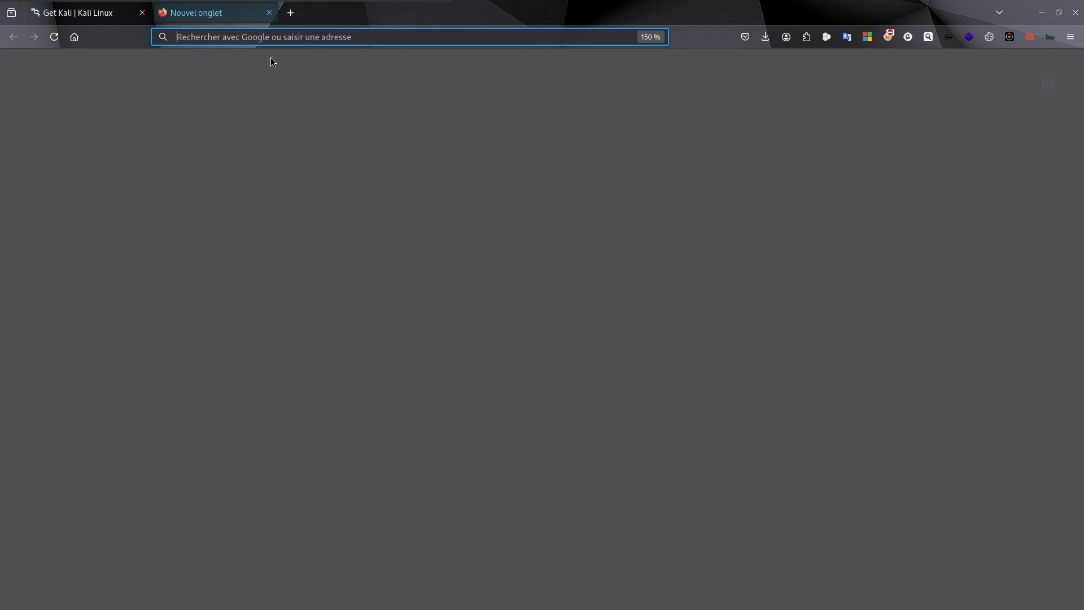
text(virtualbox)
key(Return)
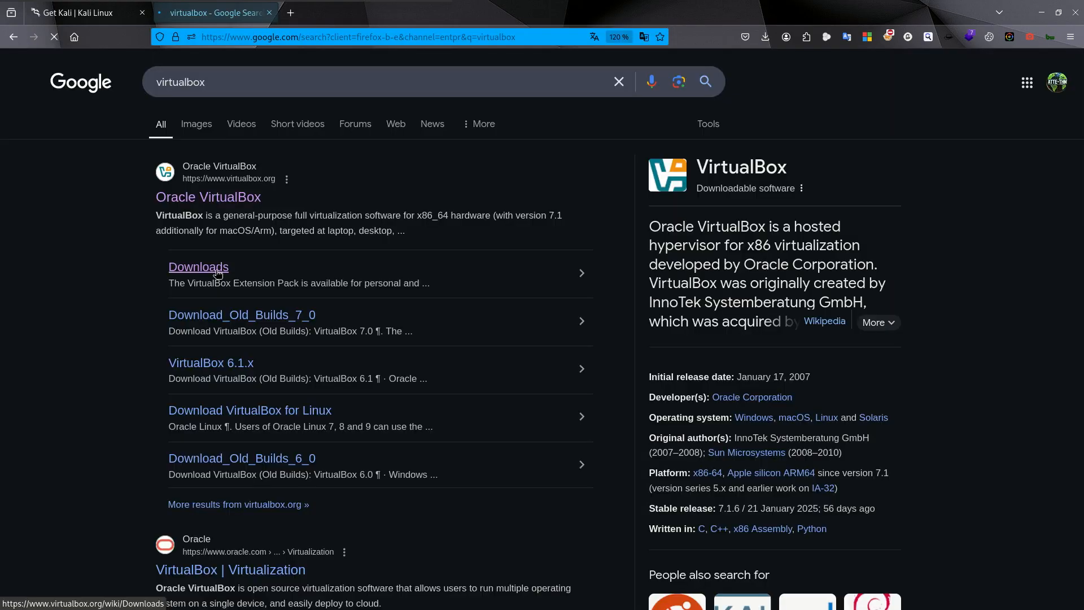
click(218, 269)
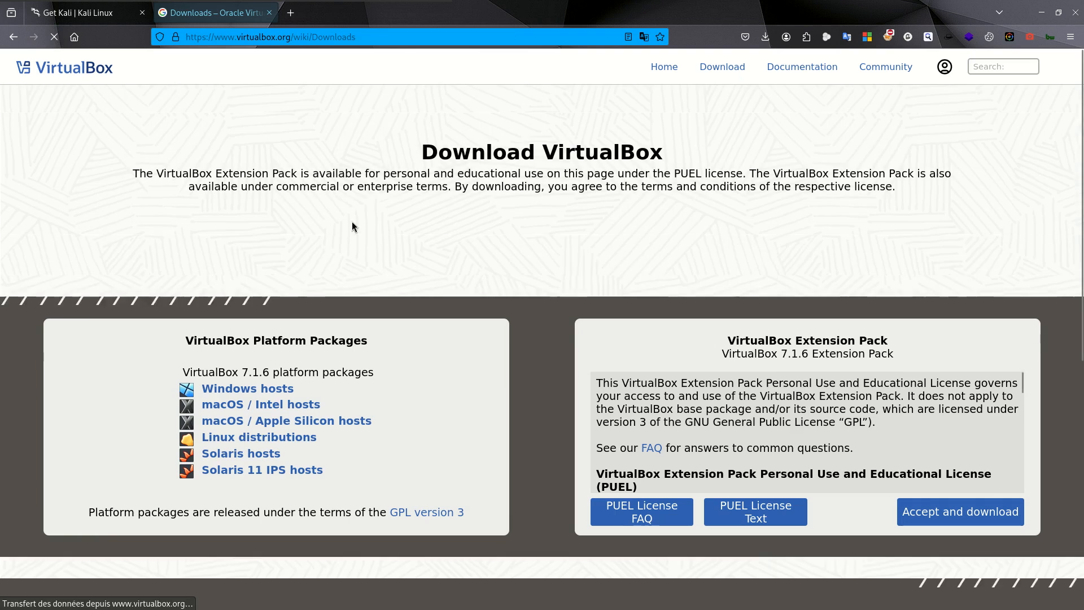
- Download the VirtualBox 7.1.6 package for Windows hosts, save it as VirtualBox-7.1.6-167084-Win.exe in the ISO folder, and check its progress
scroll(356, 224, down, 5)
scroll(355, 224, up, 5)
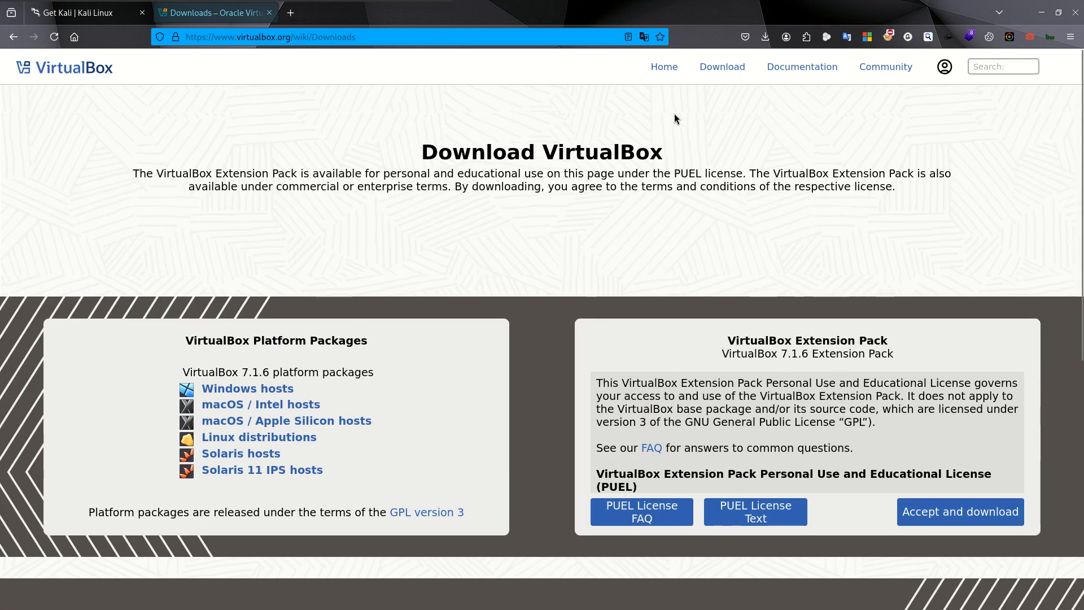
scroll(597, 275, down, 3)
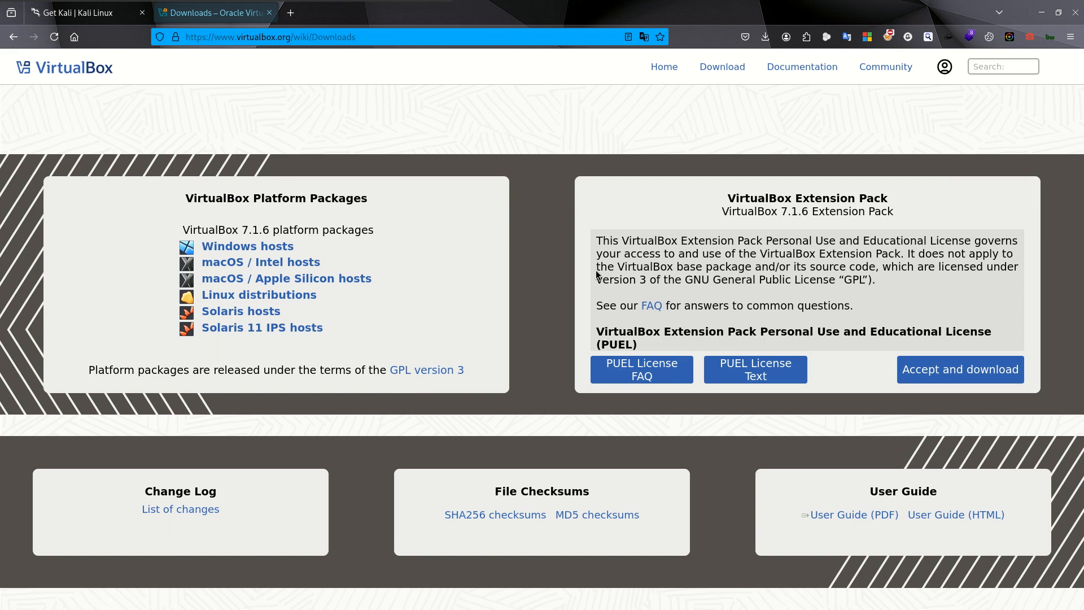
click(248, 246)
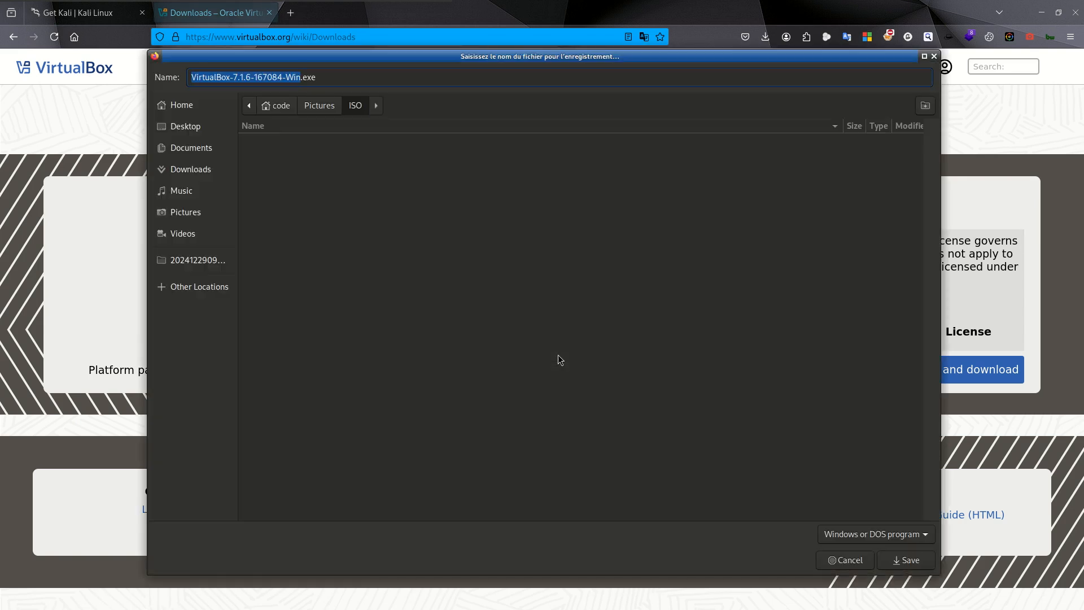
click(905, 559)
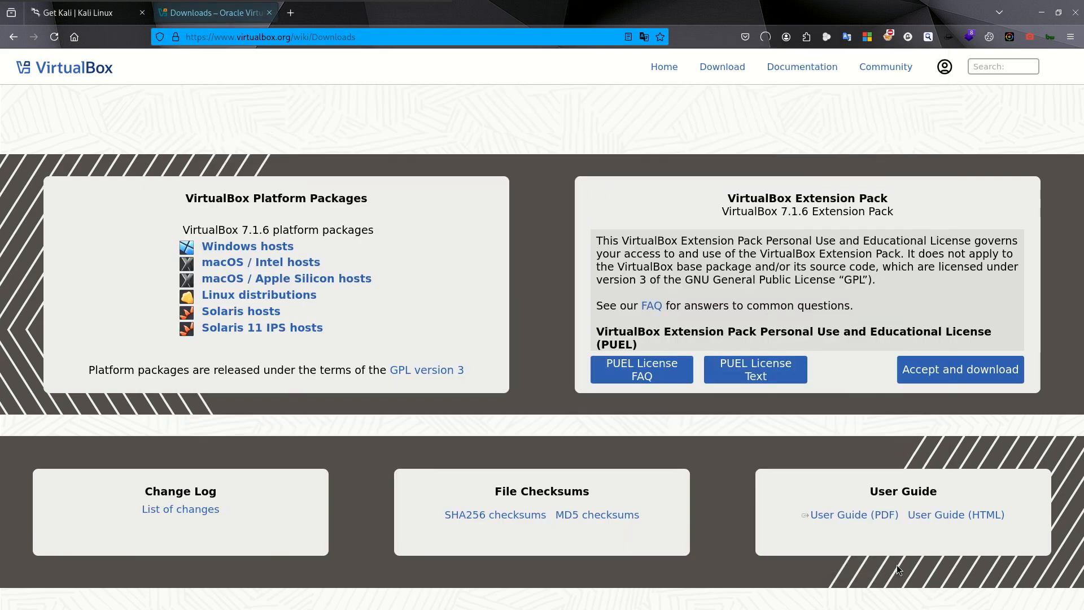
click(765, 37)
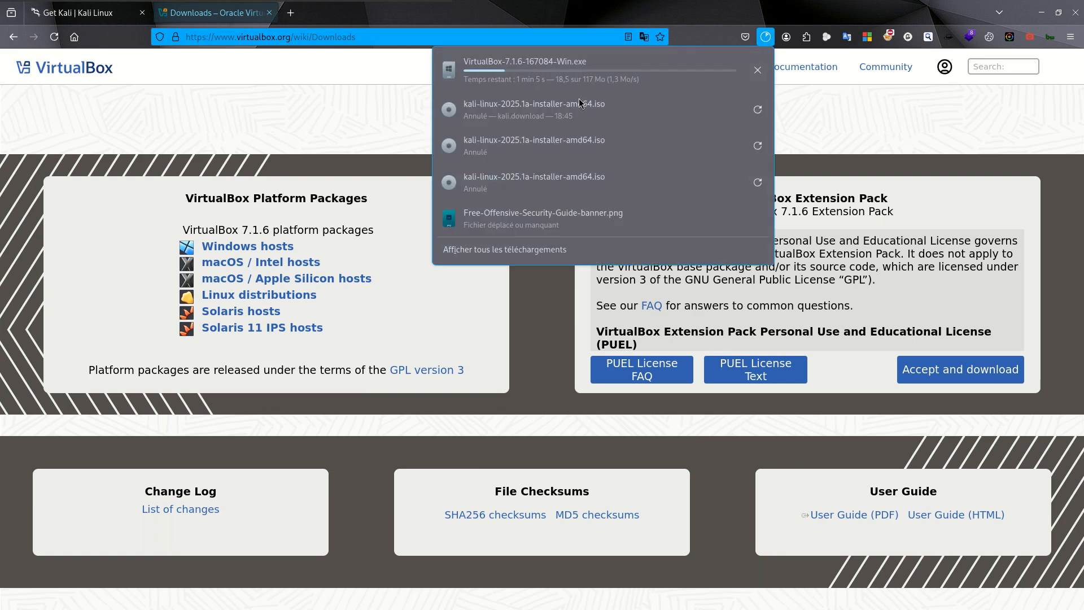
click(255, 73)
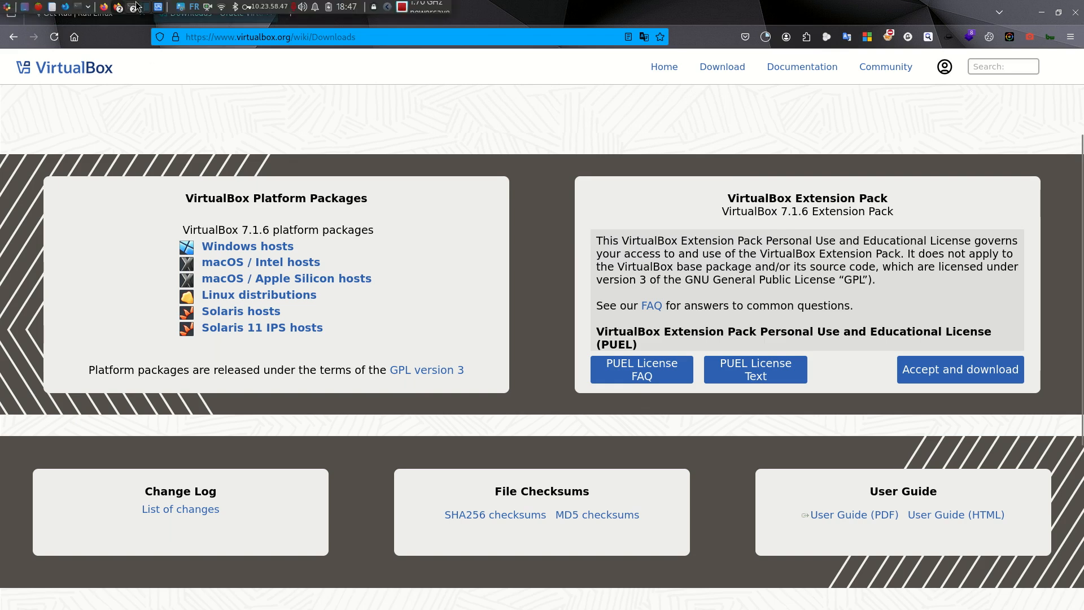
- Switch to VirtualBox Manager and begin creating a new virtual machine named Kali
click(148, 7)
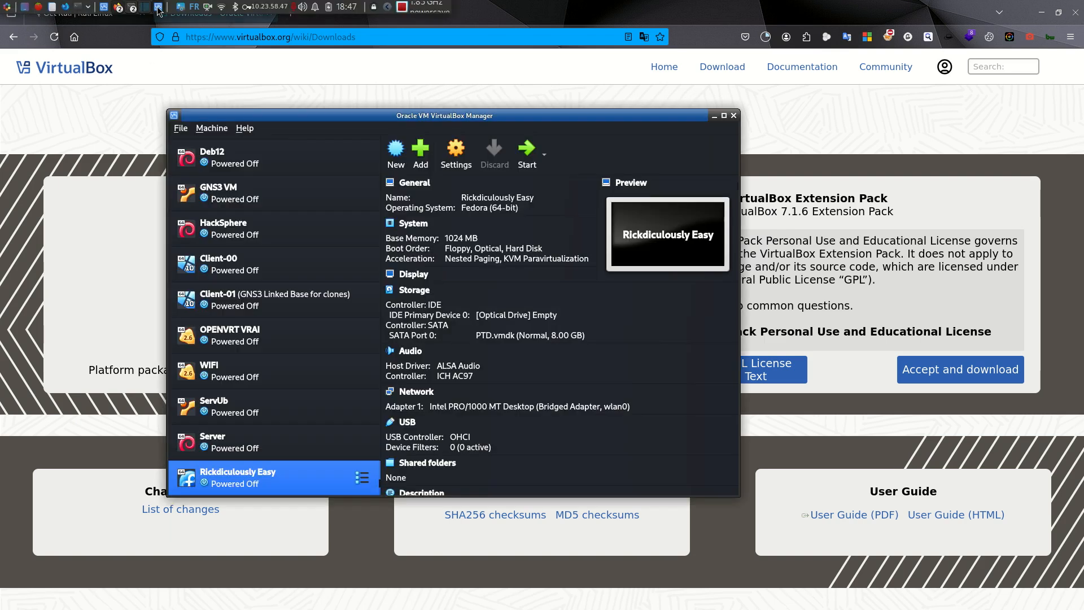
click(397, 163)
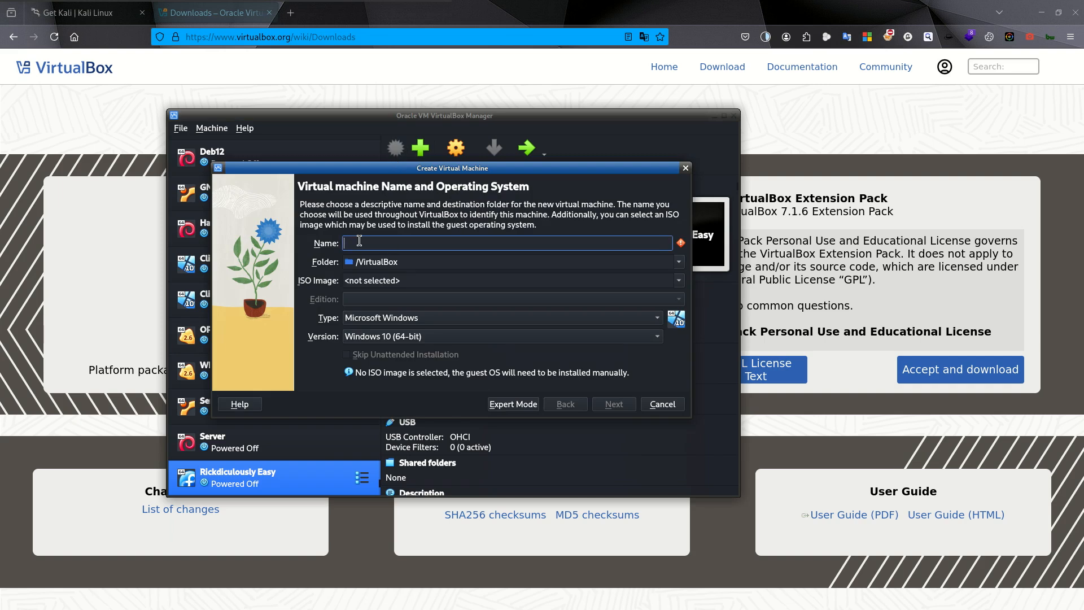
text(Kali)
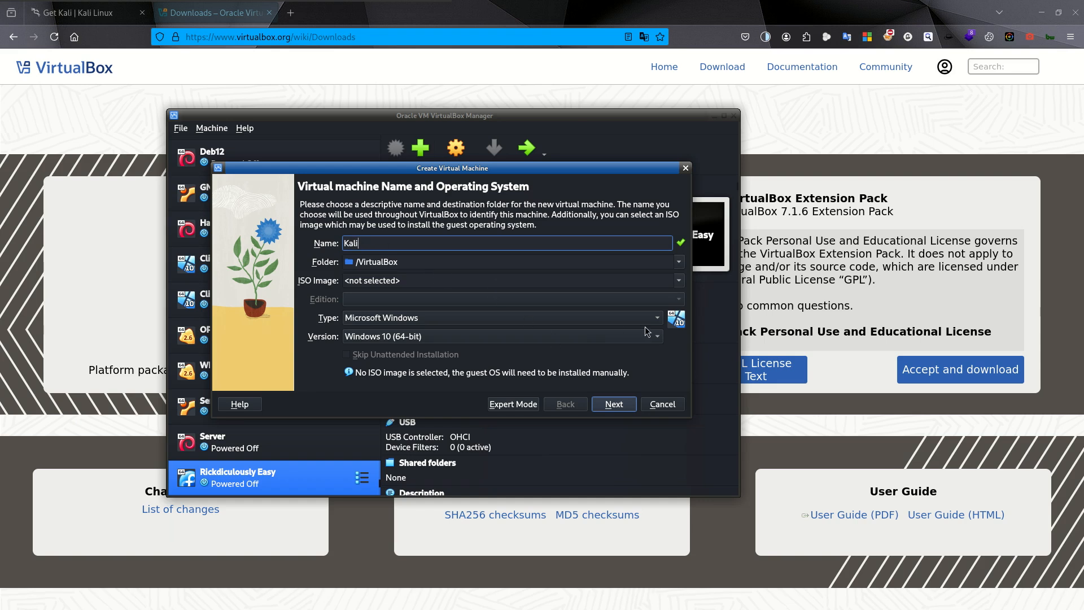
- Set the virtual machine's type to Linux and version to Debian 12 Bookworm (64-bit), and continue to the hardware settings
click(616, 319)
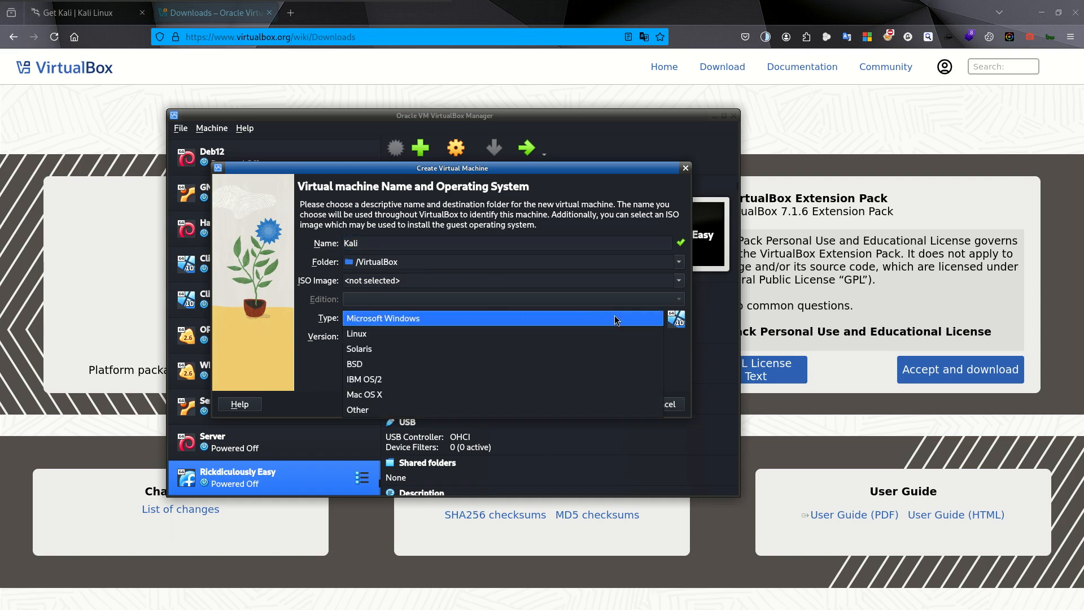
click(552, 337)
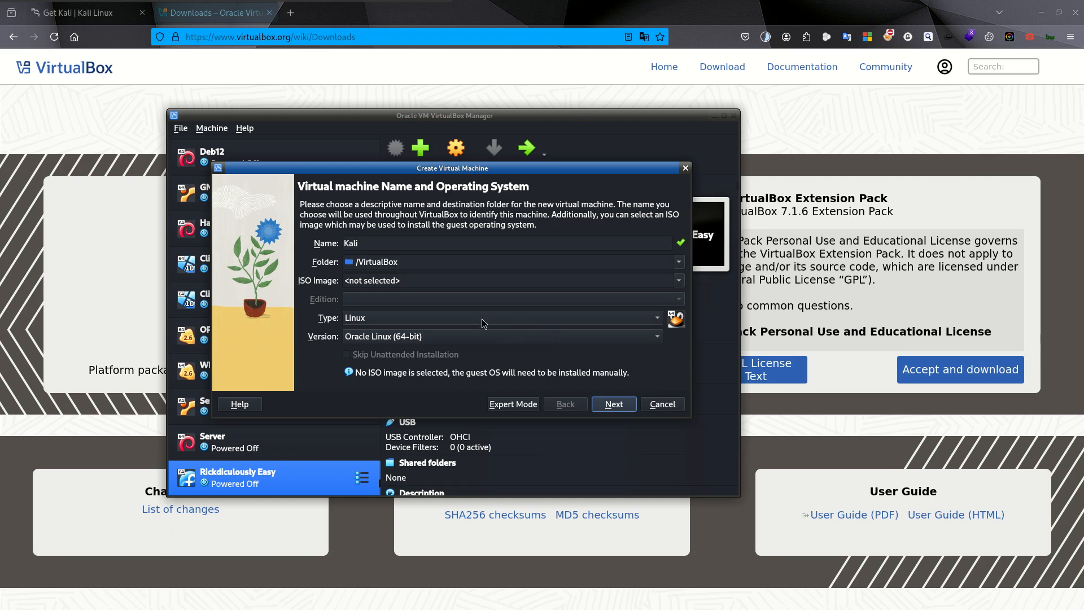
click(473, 338)
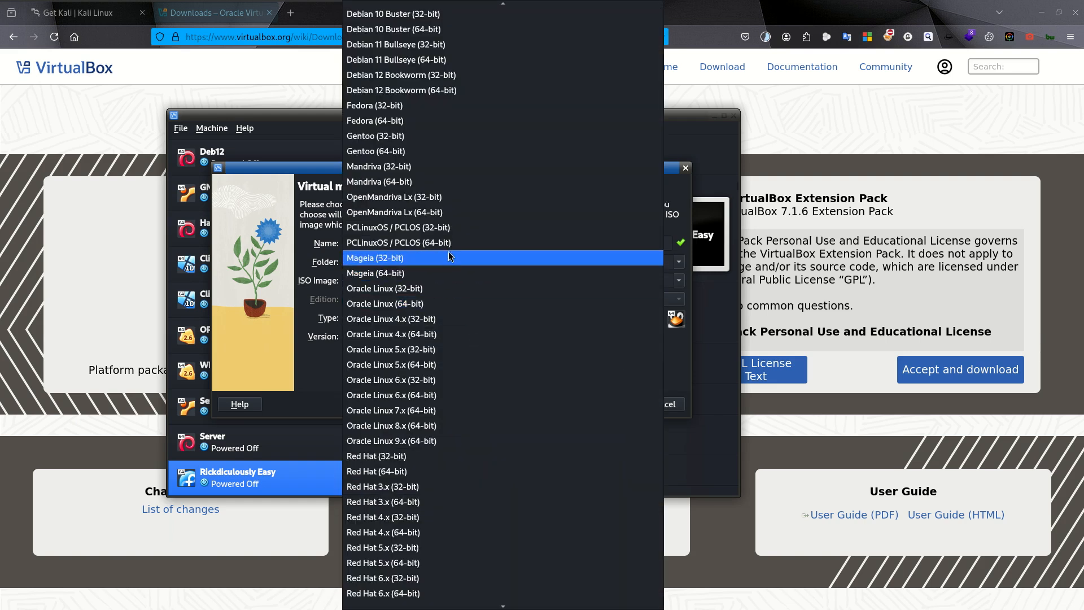
scroll(448, 252, down, 2)
scroll(448, 251, up, 9)
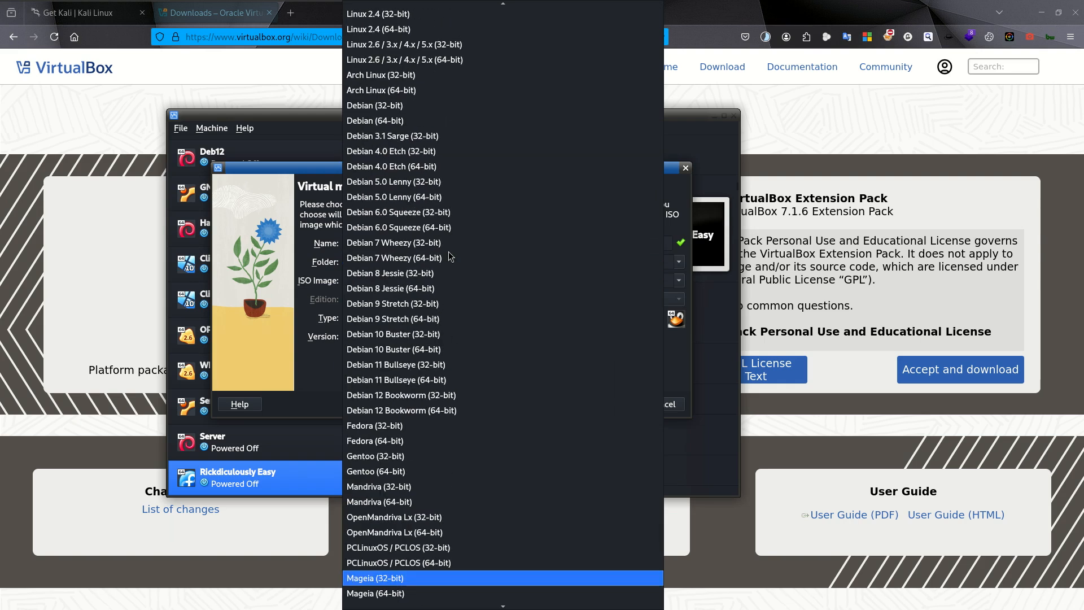
scroll(448, 252, up, 1)
scroll(448, 252, down, 2)
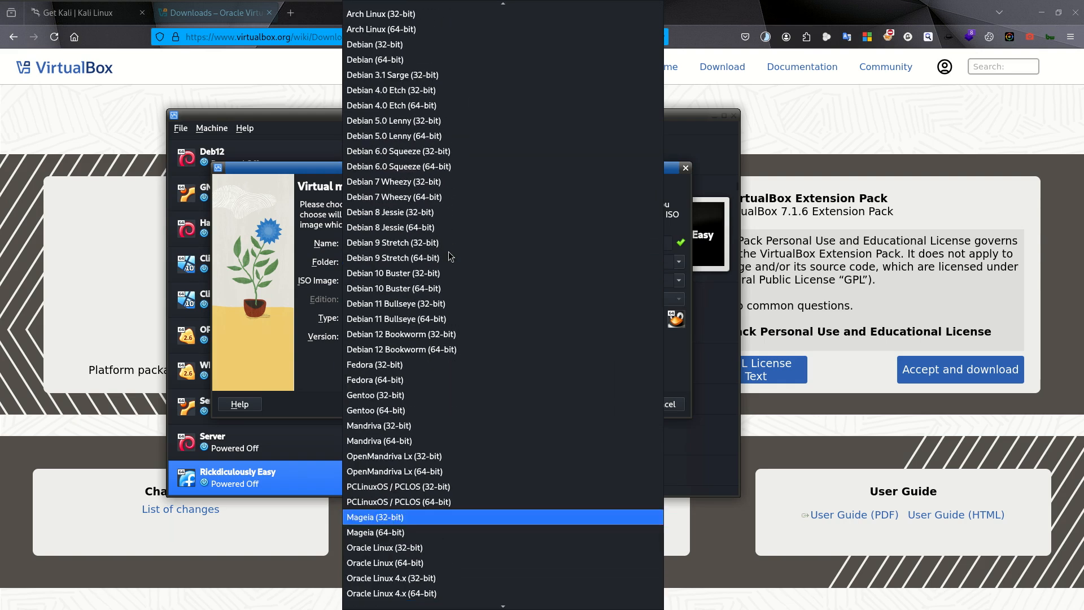
scroll(448, 252, up, 2)
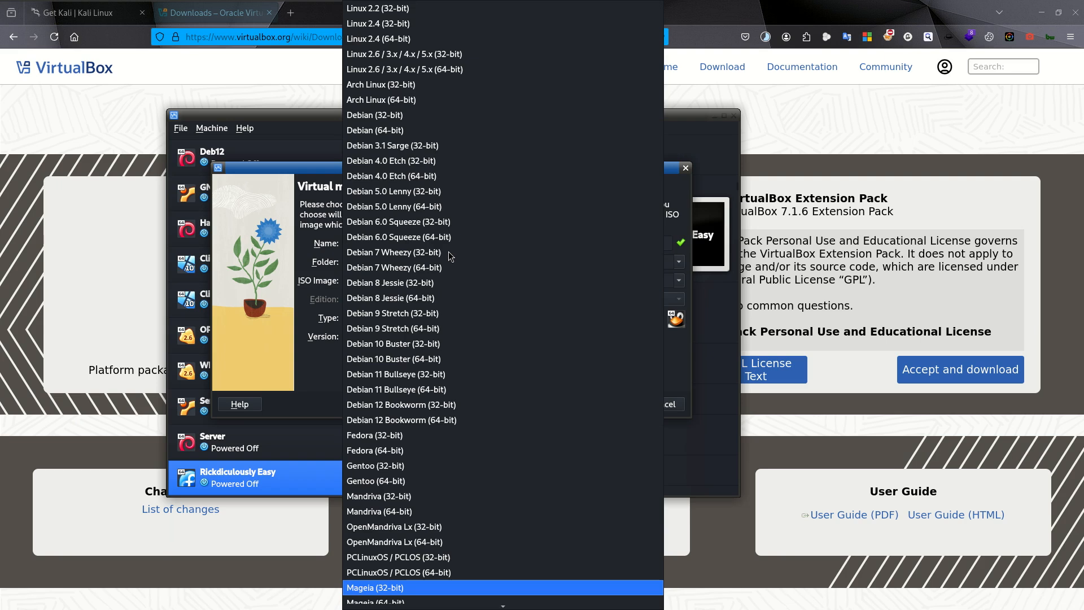
scroll(448, 252, down, 5)
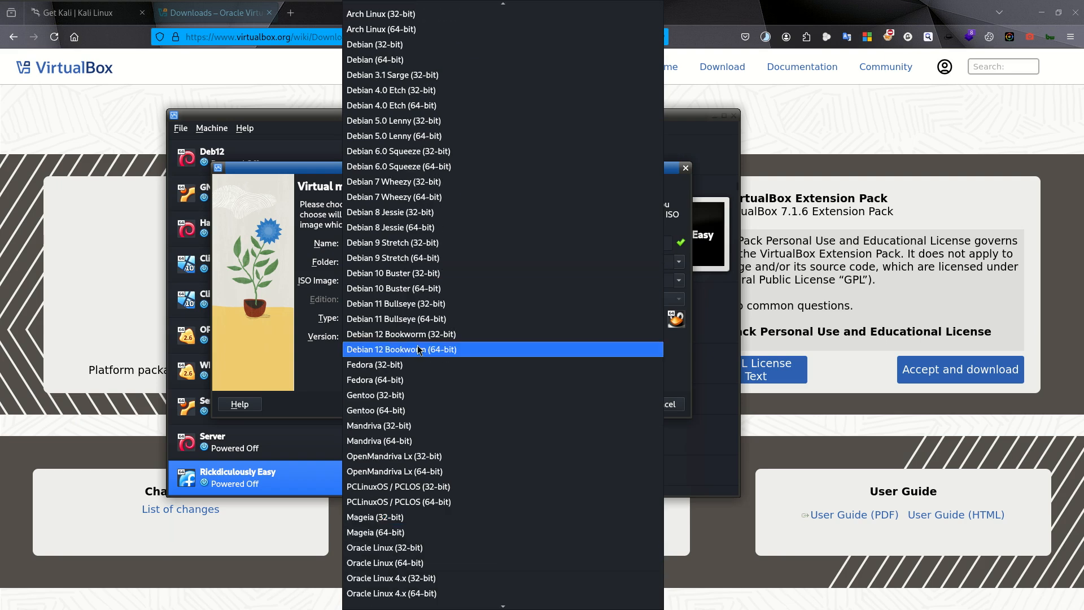
click(415, 350)
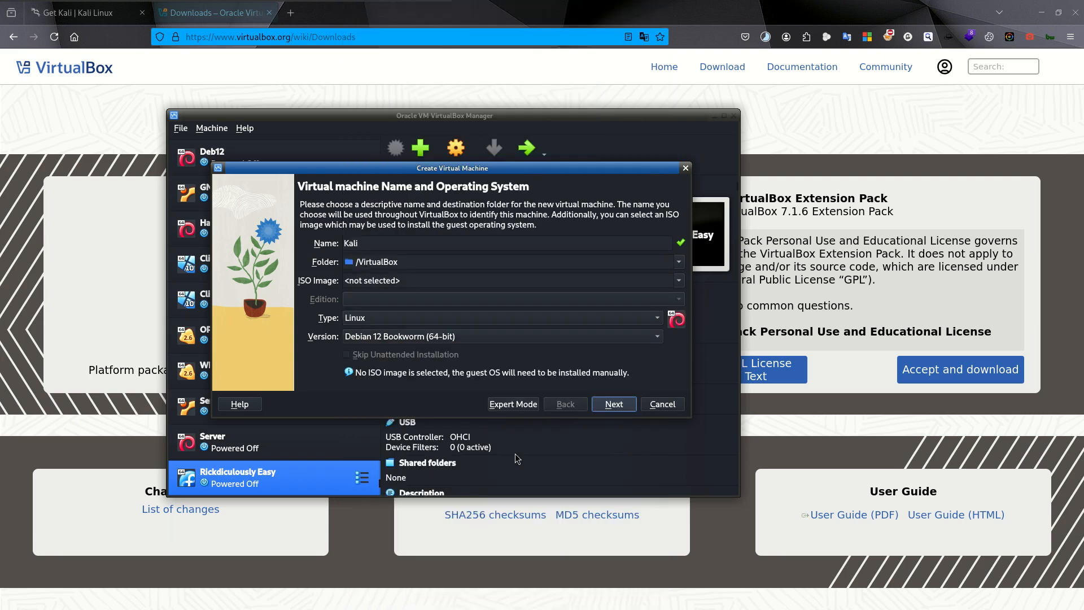
click(614, 404)
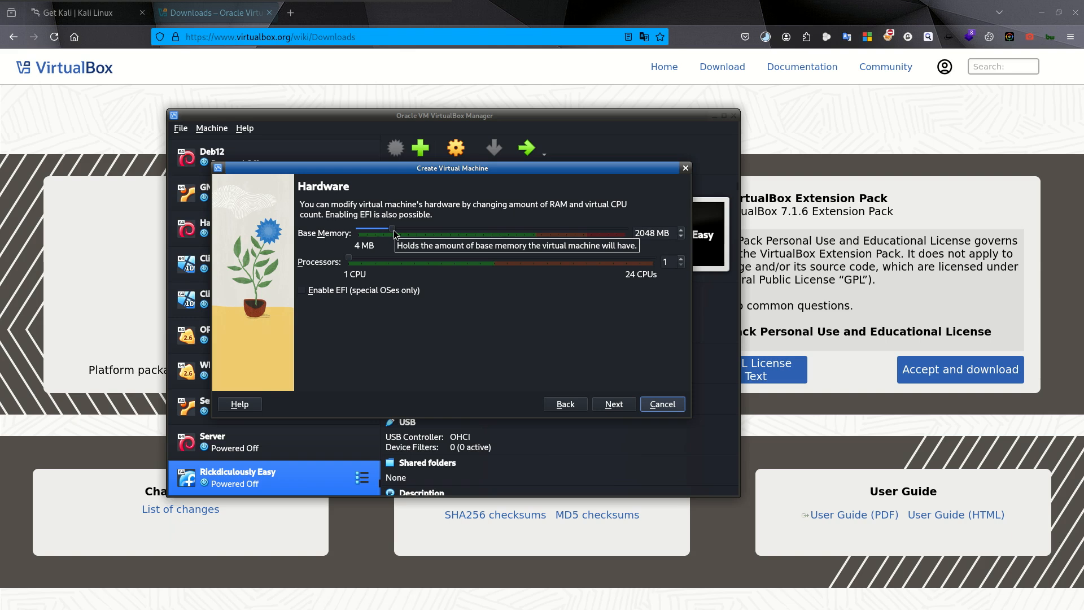
- Give the virtual machine 5012 MB of base memory and 2 processors
drag(393, 233, 441, 233)
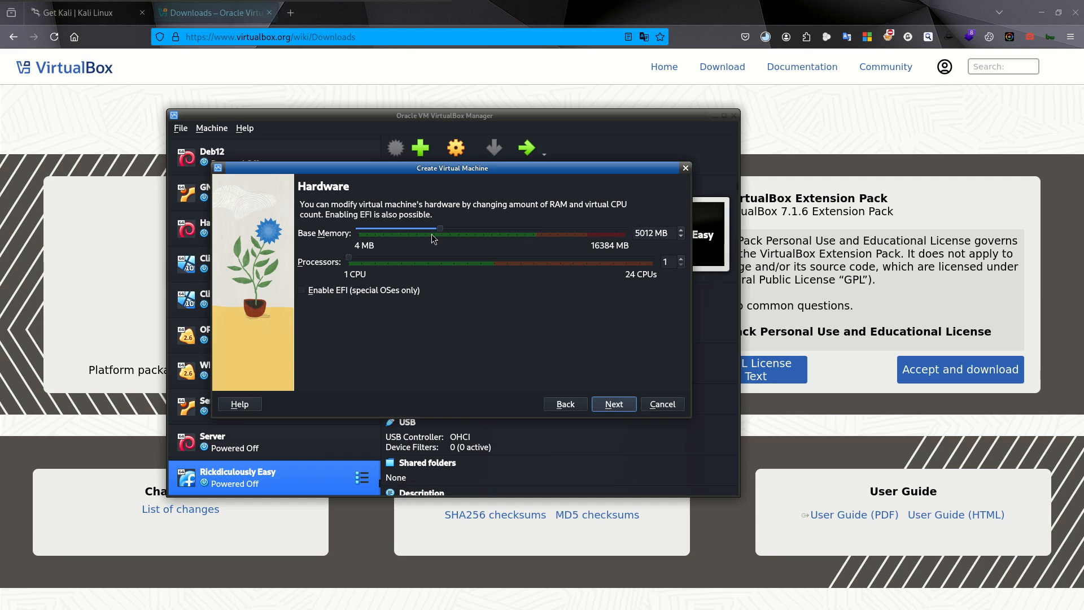
click(615, 405)
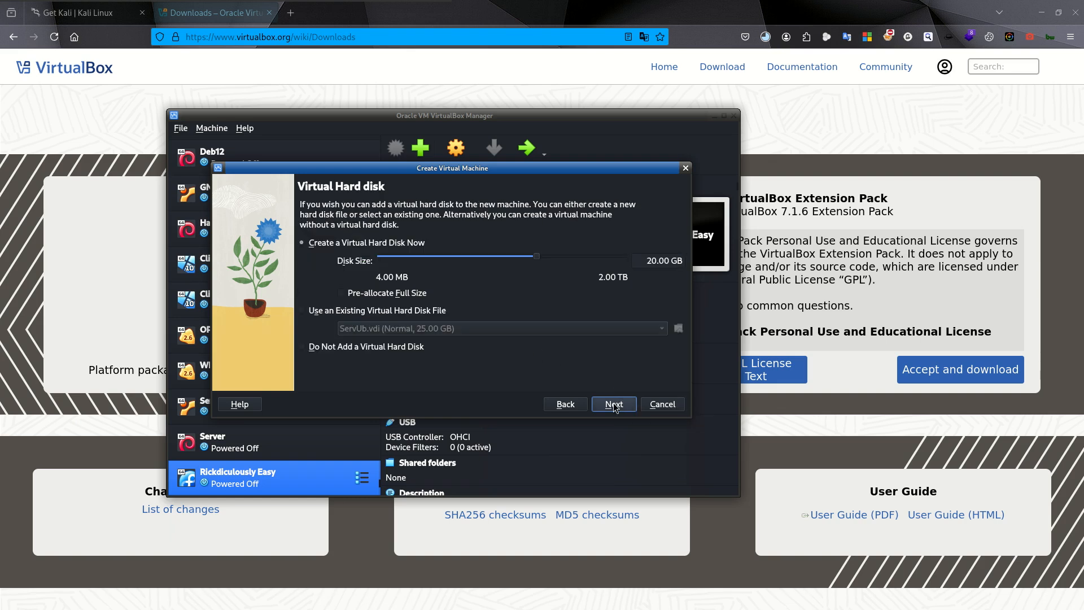
click(575, 407)
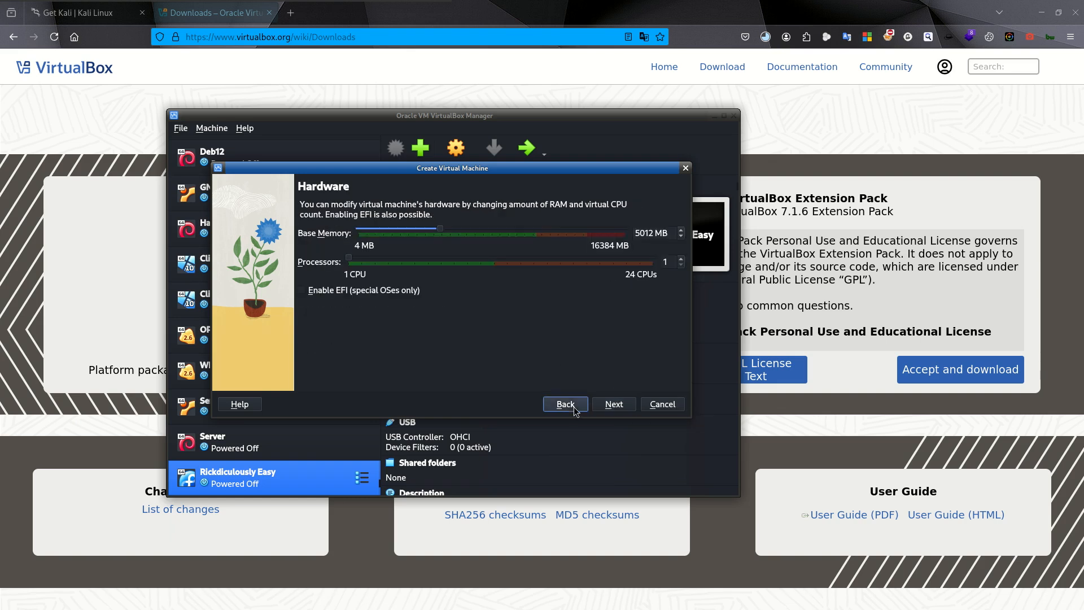
click(366, 263)
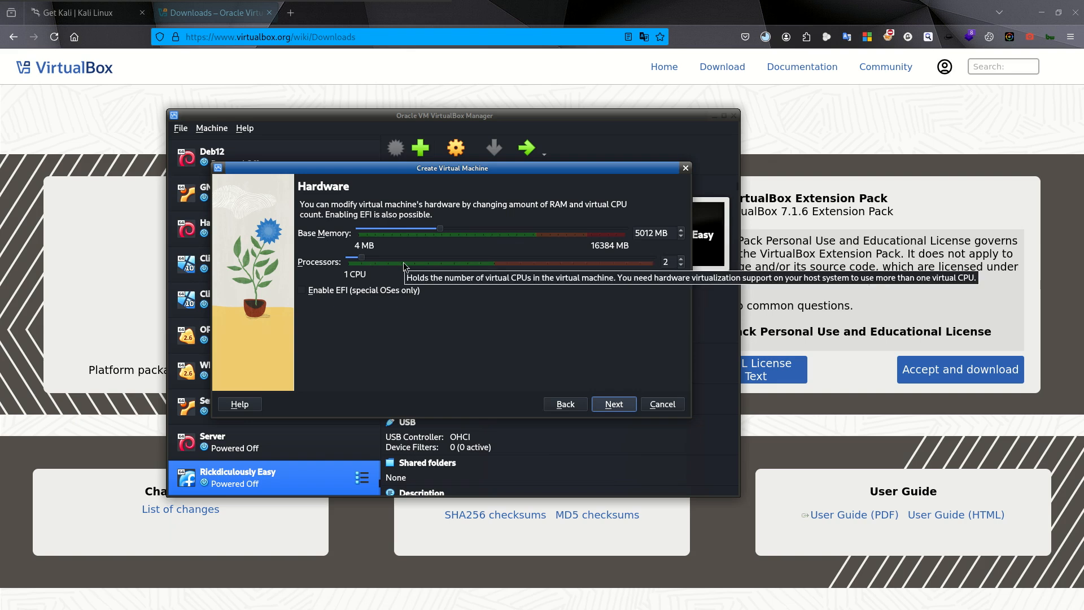
- Give the Kali machine a new 33.56 GB virtual hard disk without pre-allocation and finish creating the machine
click(615, 405)
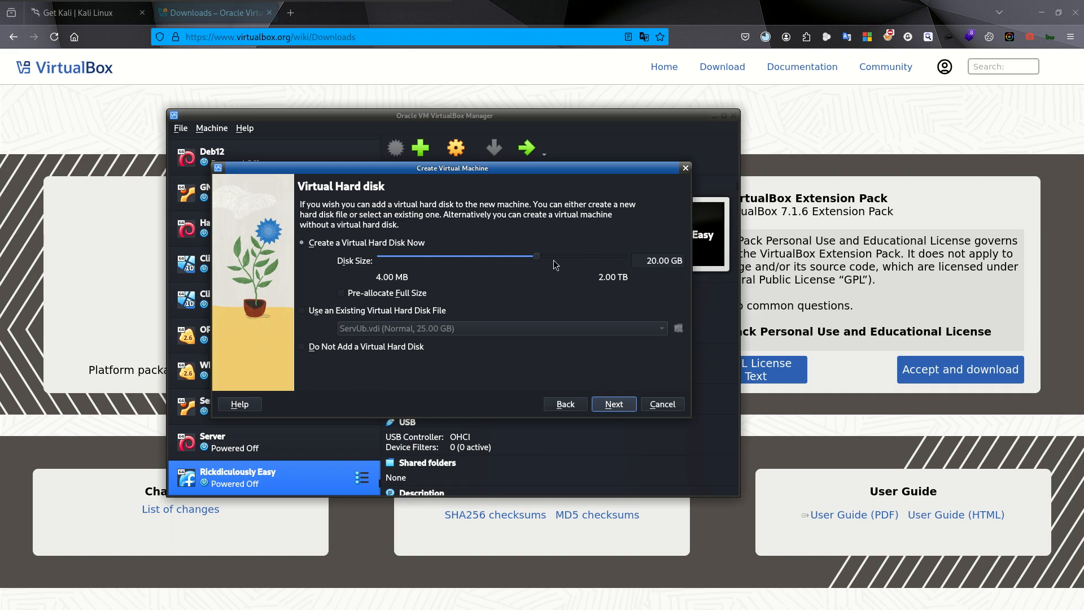
drag(539, 261, 550, 261)
drag(548, 257, 550, 258)
click(615, 410)
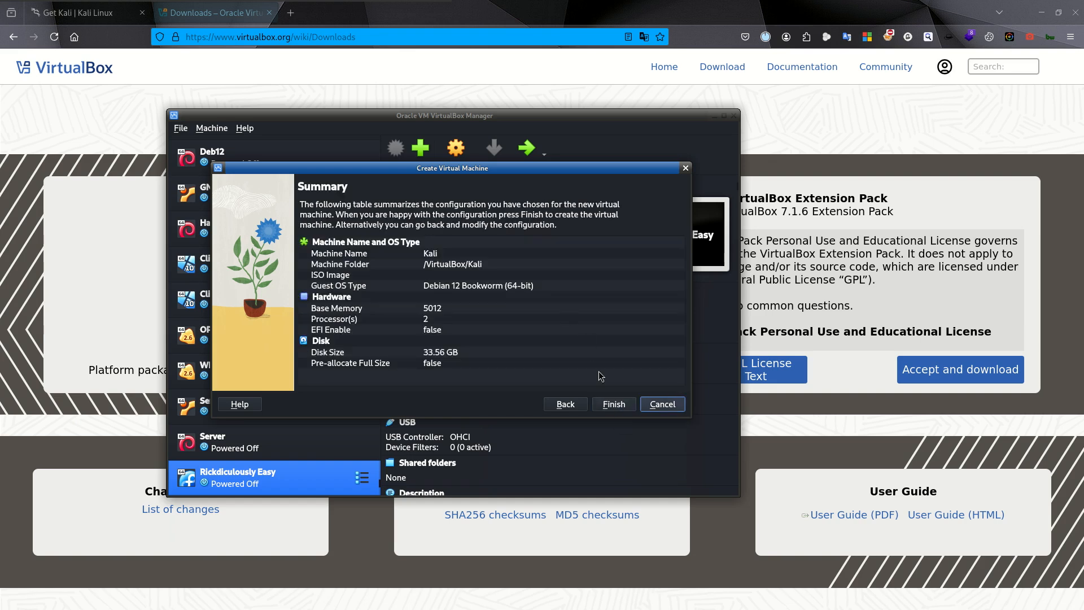
click(607, 406)
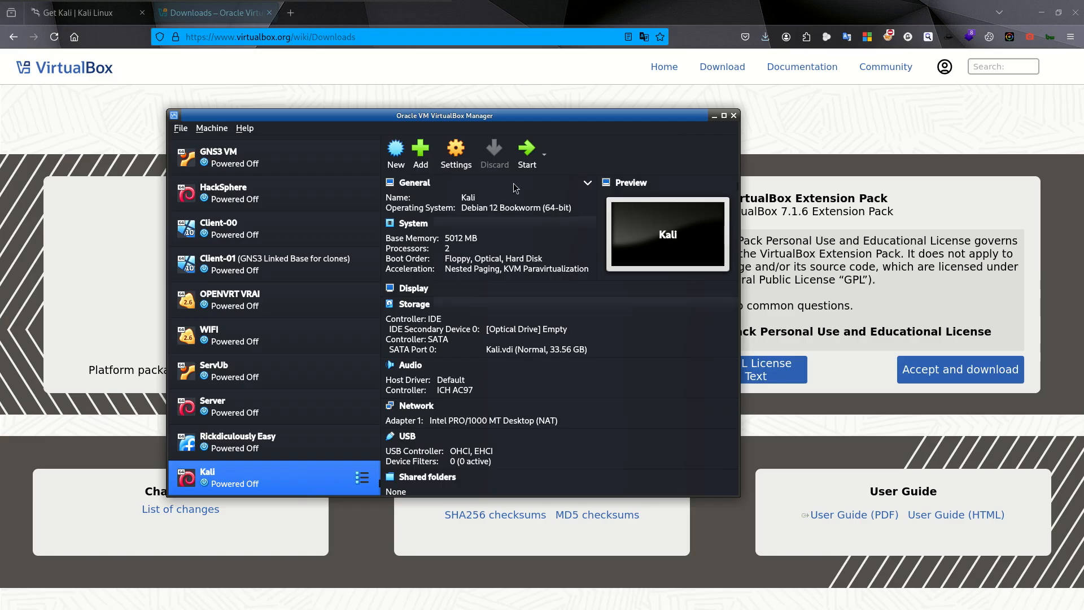
- Set both Shared Clipboard and Drag'n'Drop to Bidirectional in the Kali machine's advanced general settings
click(455, 156)
click(372, 191)
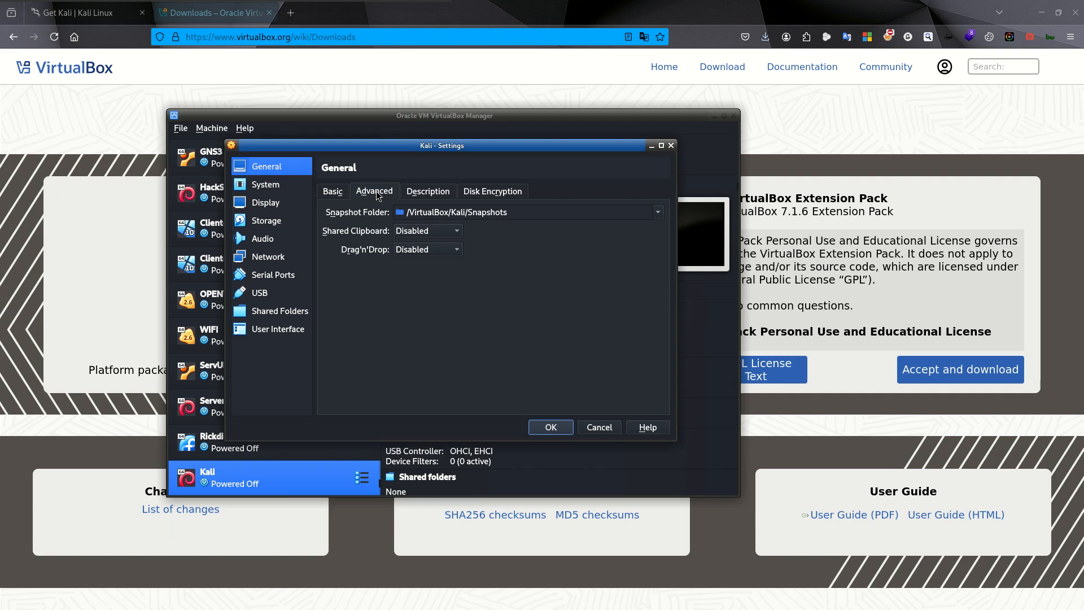
click(441, 231)
click(417, 280)
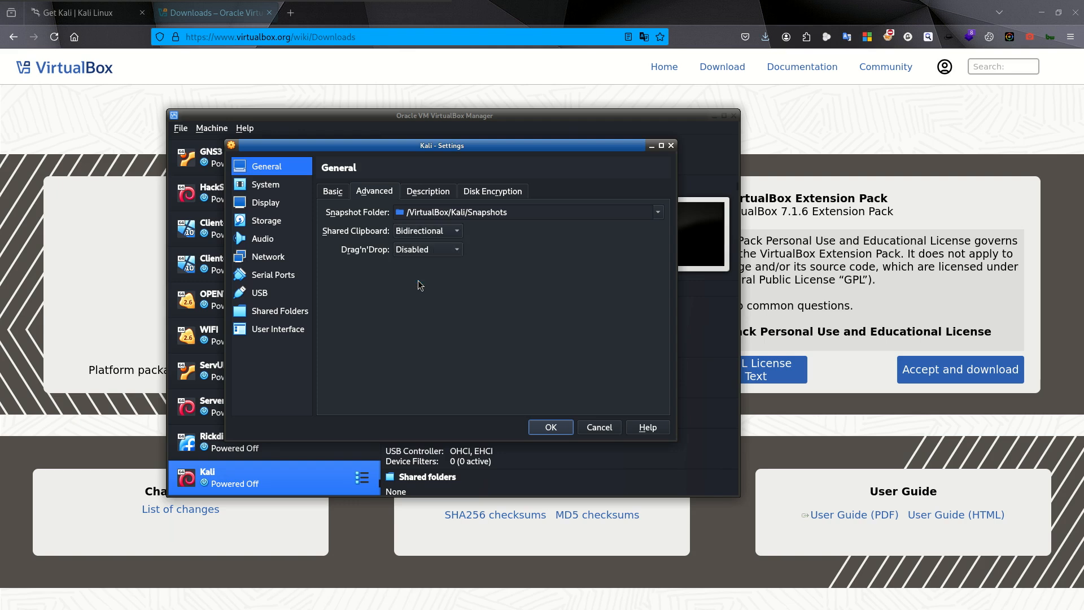
click(432, 248)
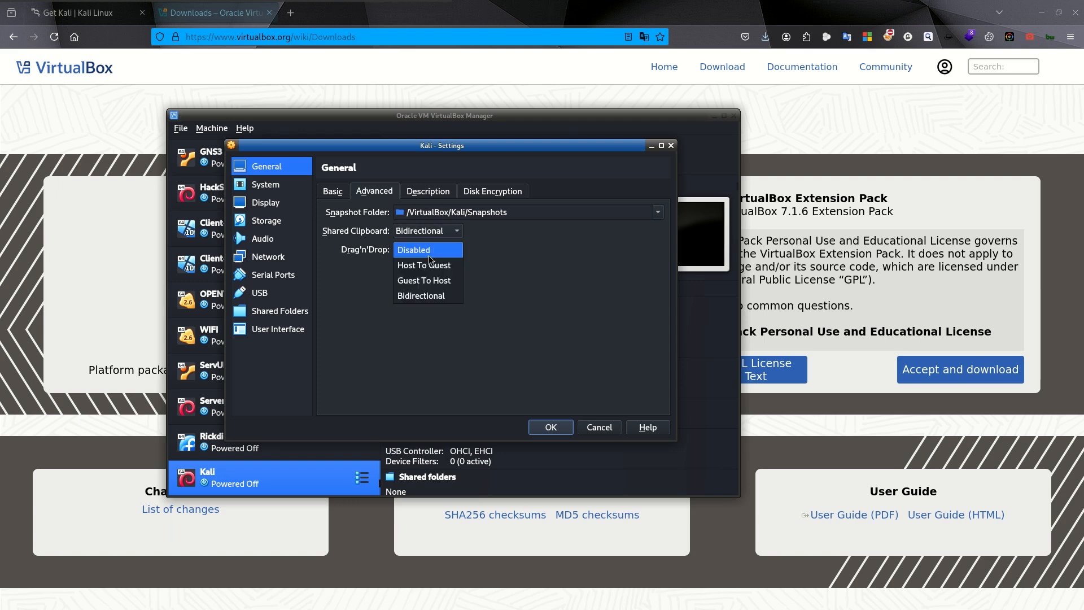
click(411, 296)
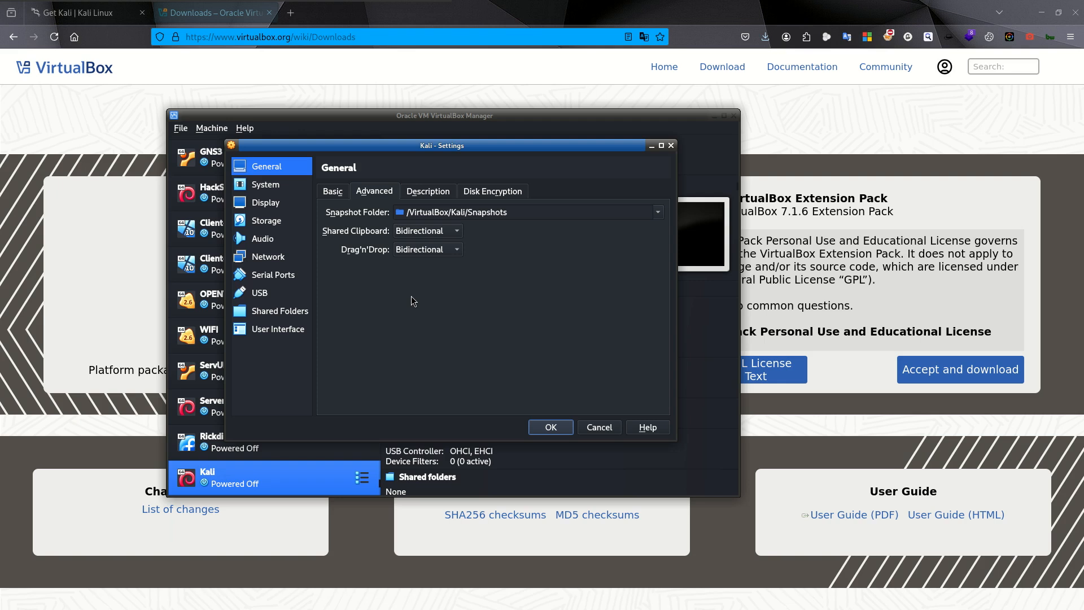
- Raise the Kali machine's video memory towards the 128 MB maximum in its display settings
click(268, 202)
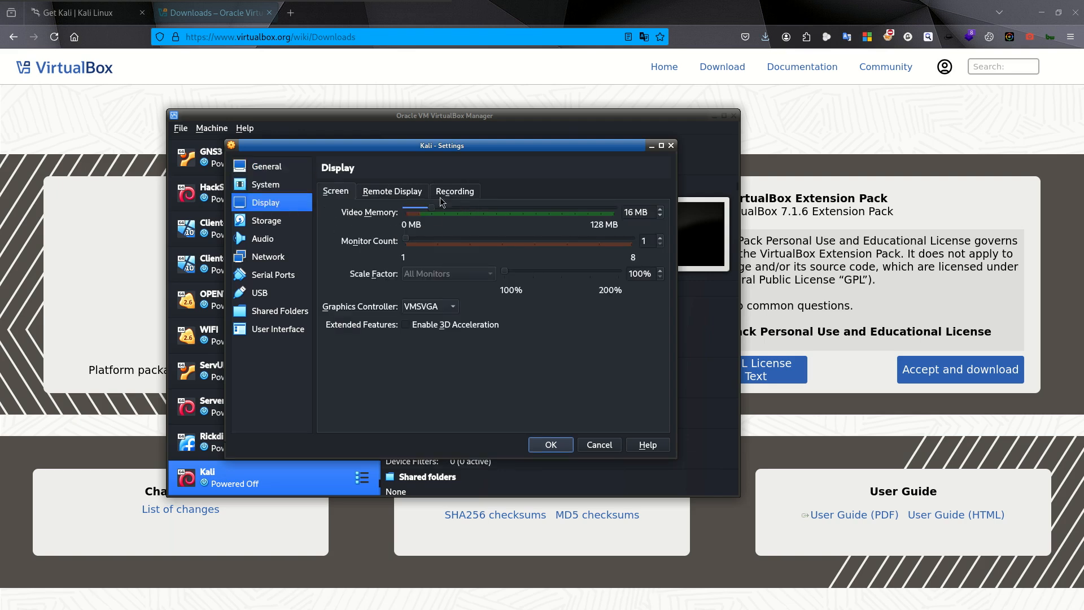
drag(434, 207, 569, 215)
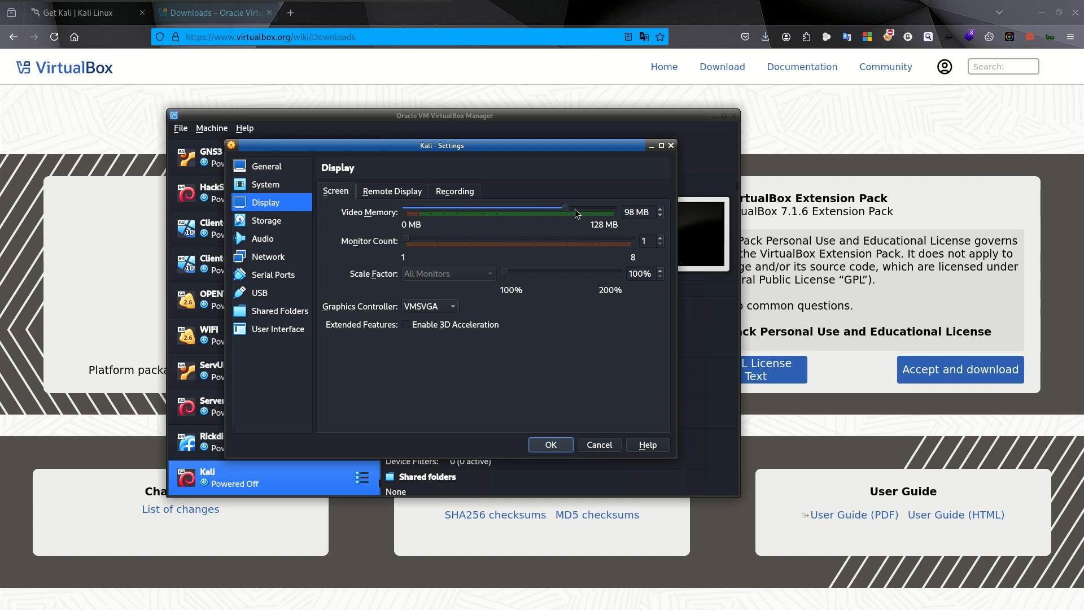
drag(568, 208, 587, 210)
- Enable the remote display server with multiple connections allowed, and enable display recording
click(383, 197)
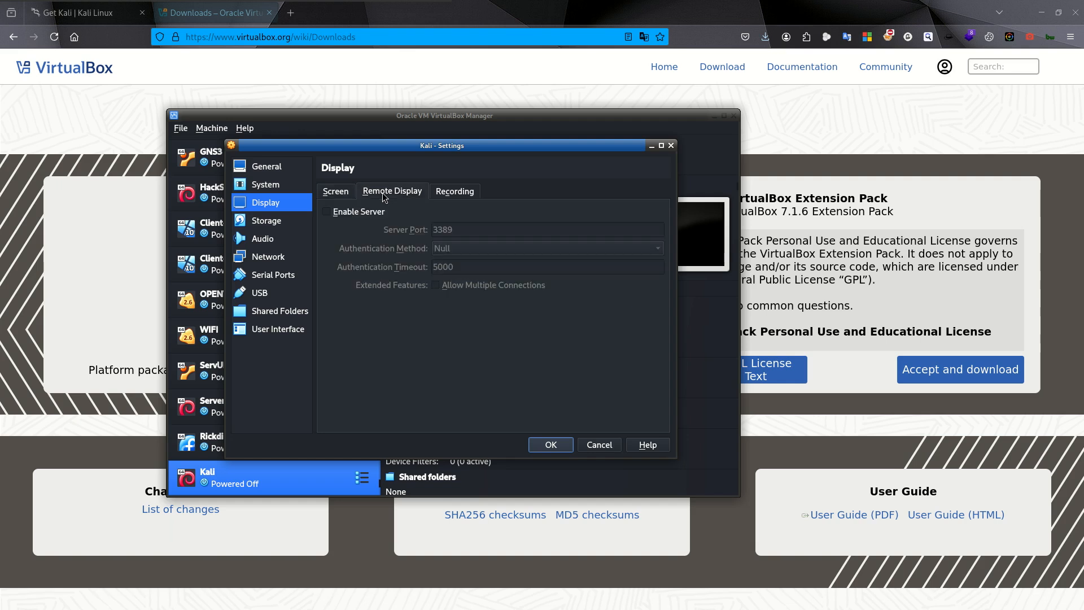
click(345, 212)
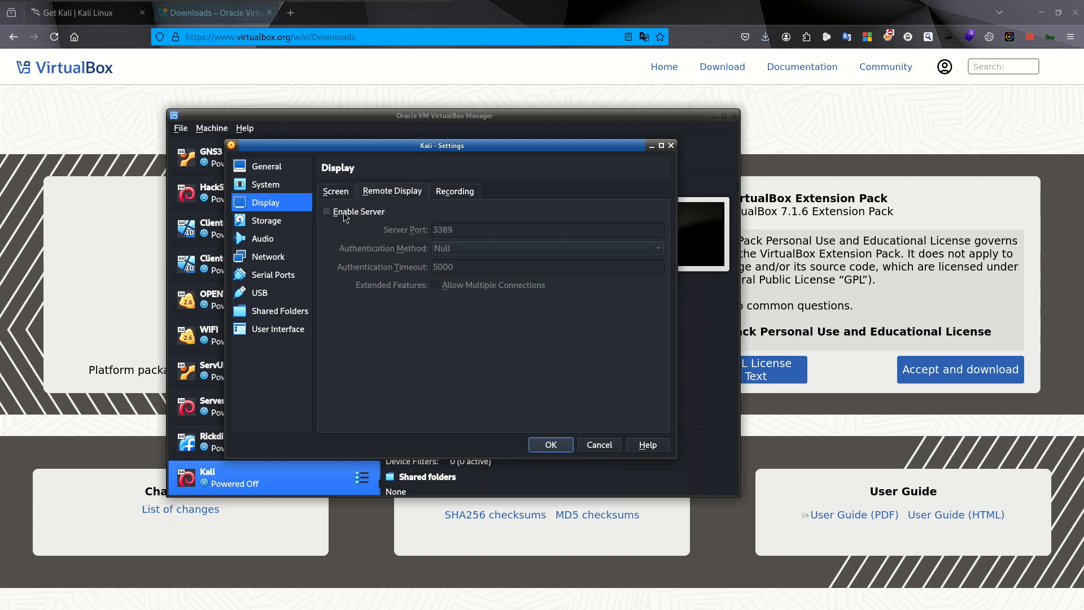
click(439, 286)
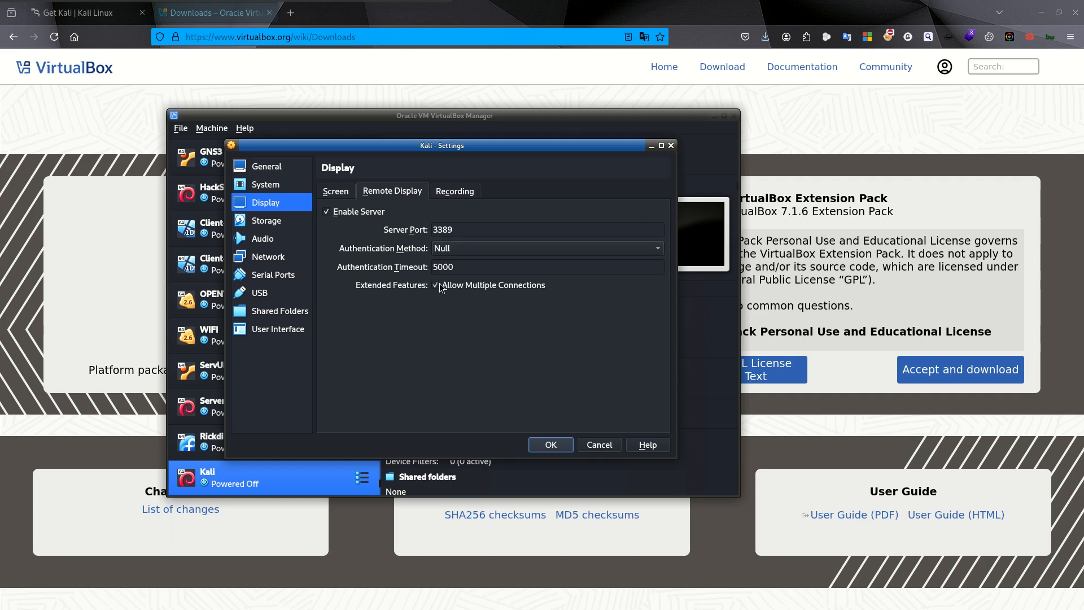
click(455, 195)
click(346, 215)
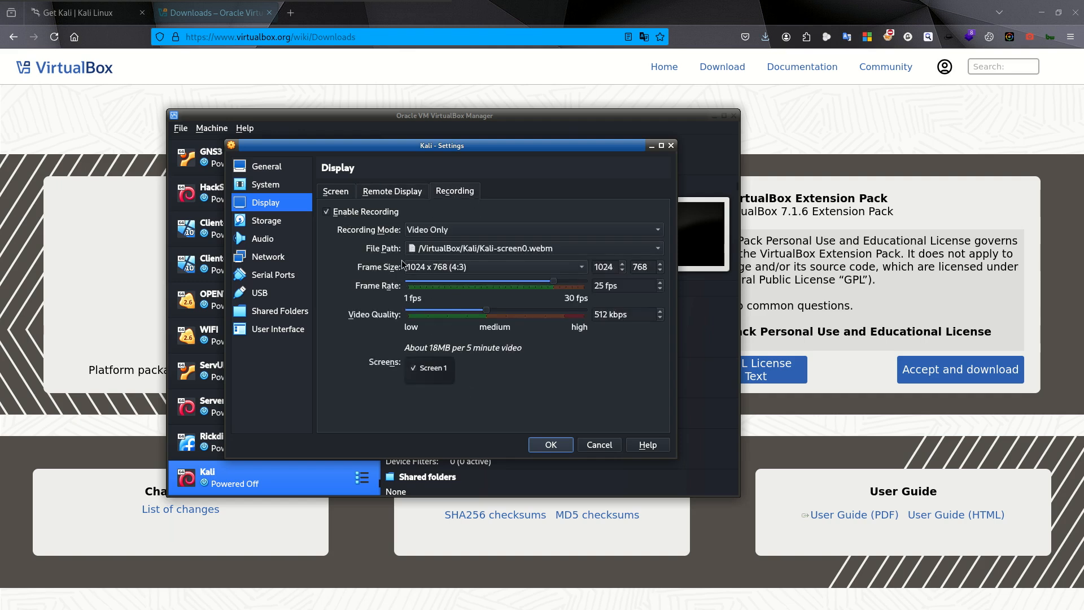
- Attach kali-linux-2024.4-installer-amd64.iso from the ISO folder in Pictures to the empty optical drive of the IDE controller
click(266, 224)
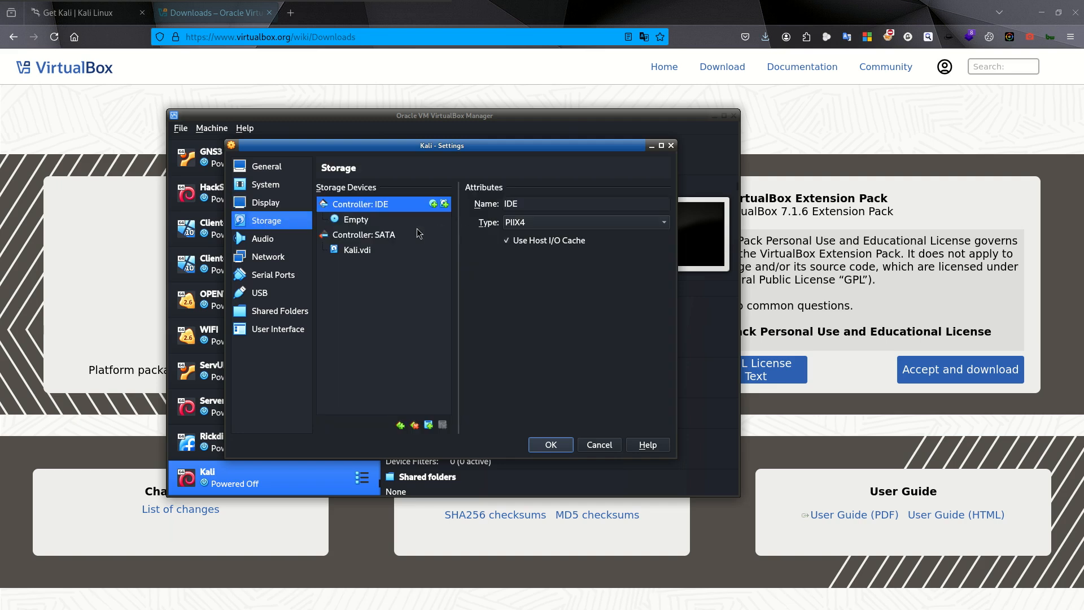
click(364, 220)
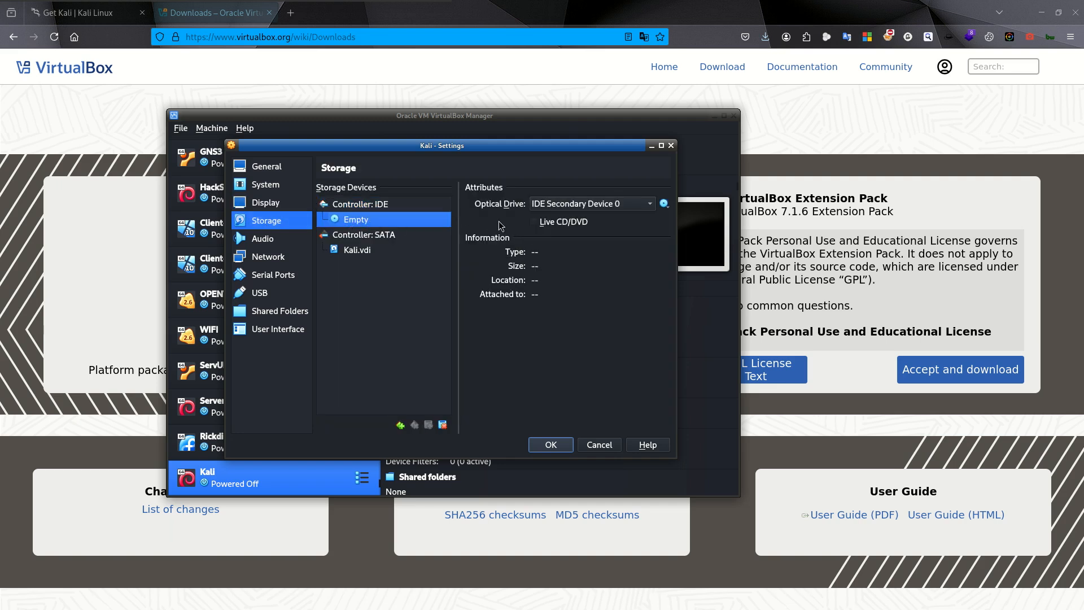
click(664, 204)
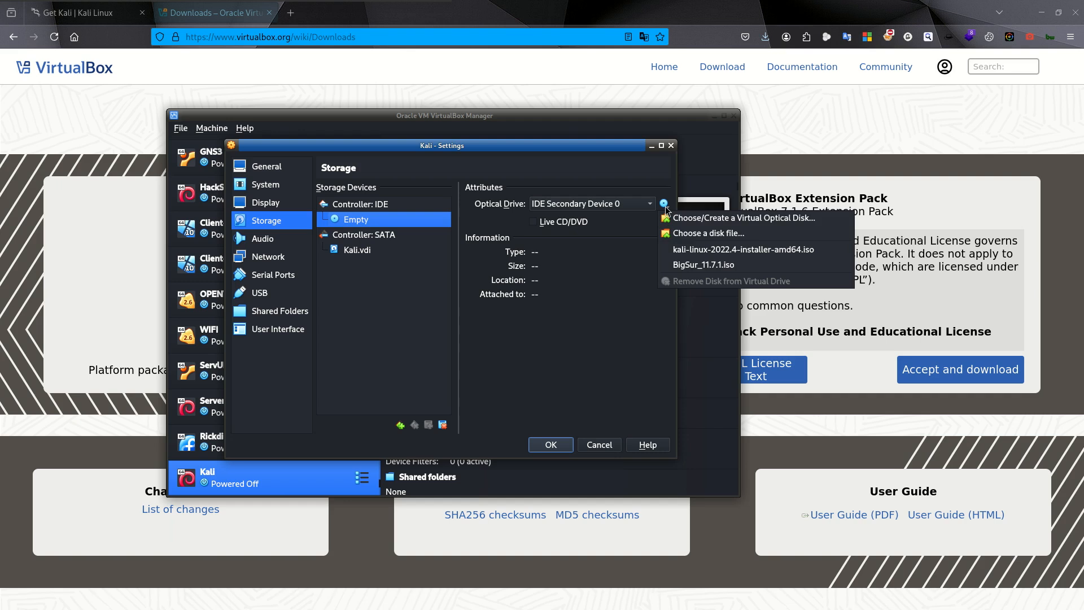
click(698, 236)
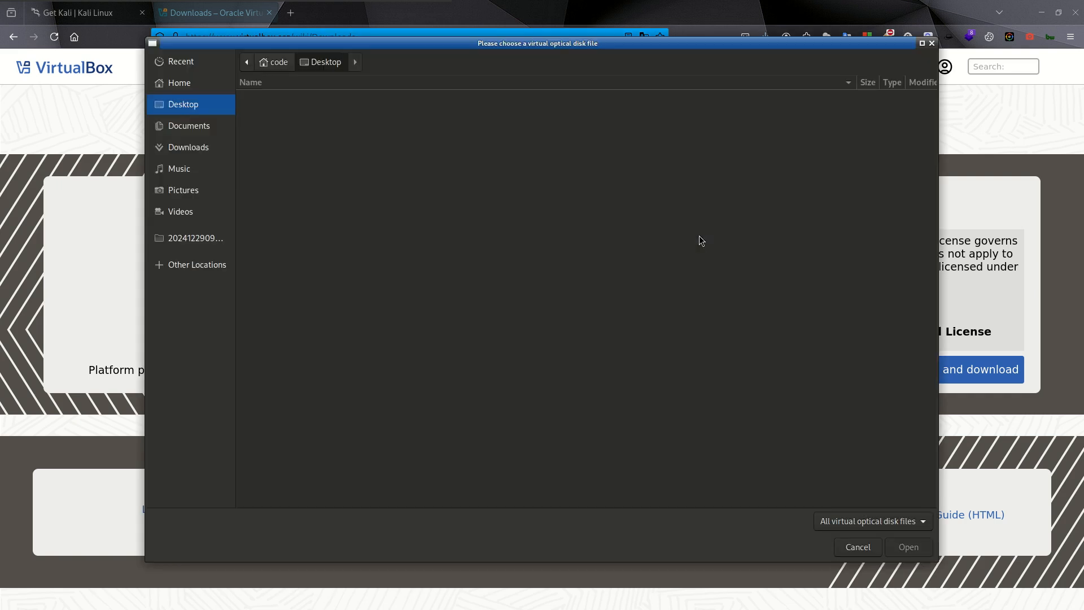
click(189, 190)
double_click(283, 140)
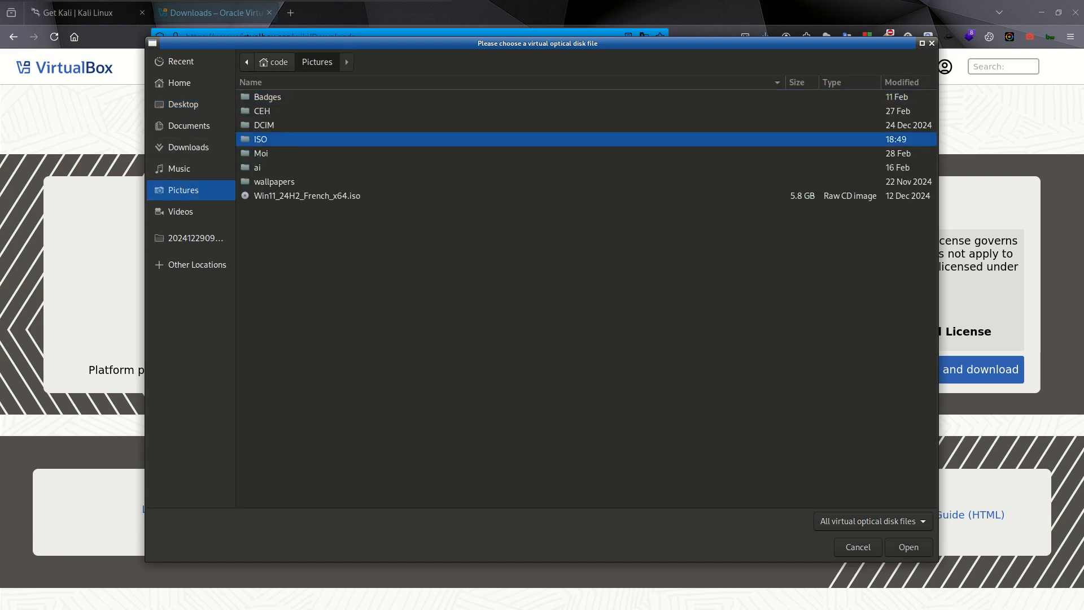
double_click(316, 112)
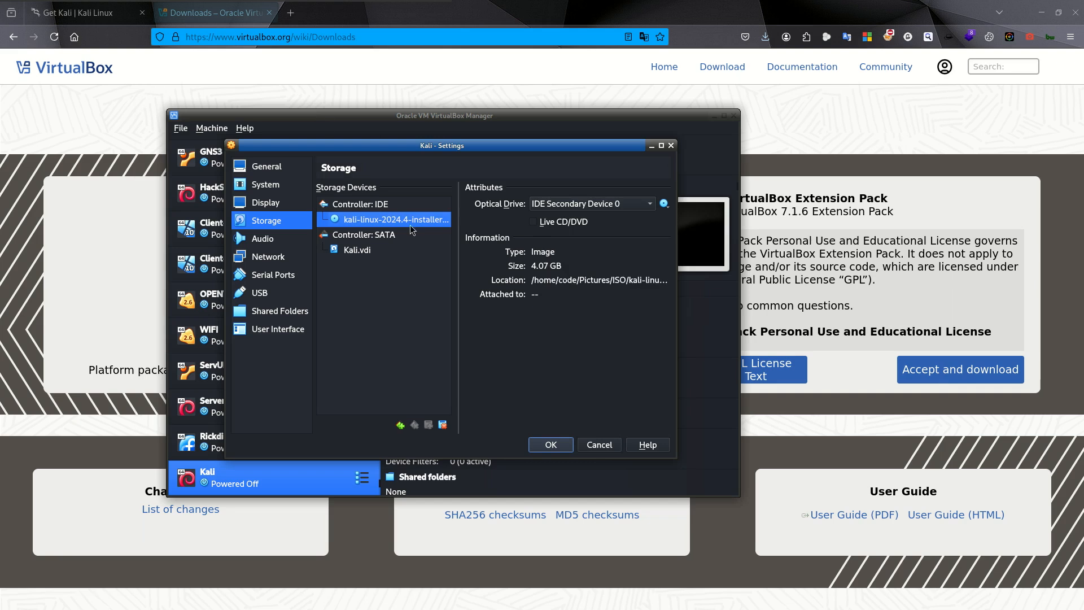
- Attach network Adapter 1 to Bridged Adapter on wlan0 and save the Kali machine's settings
click(262, 260)
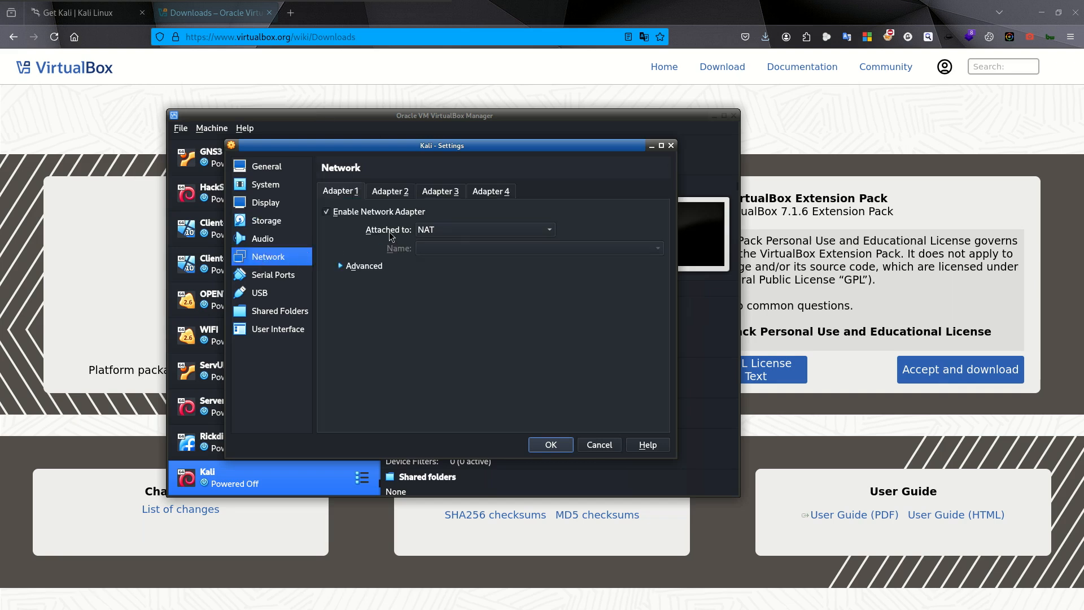
click(446, 233)
click(449, 246)
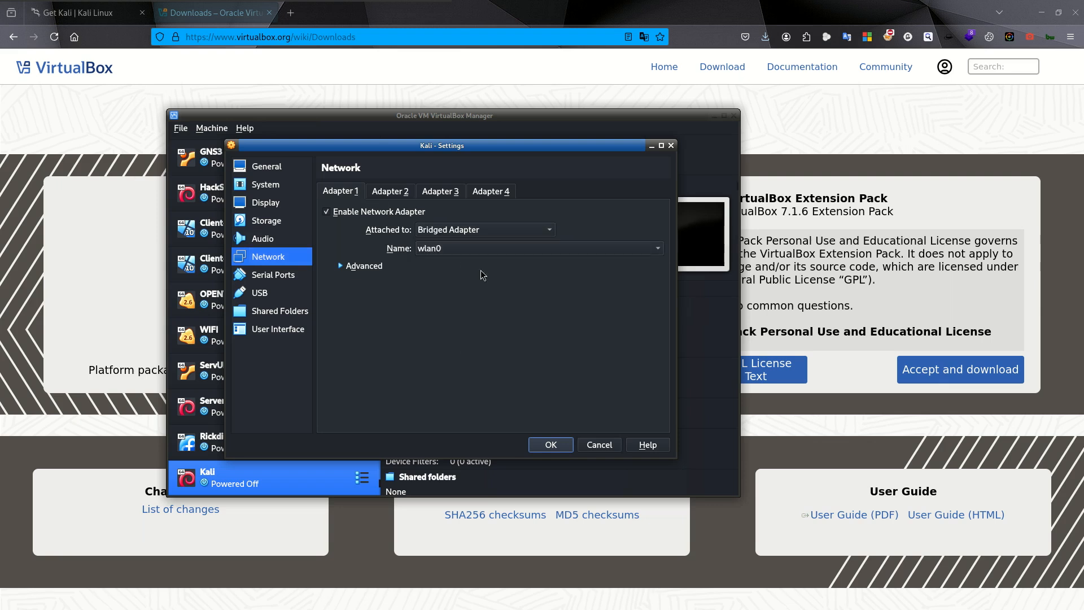
click(303, 278)
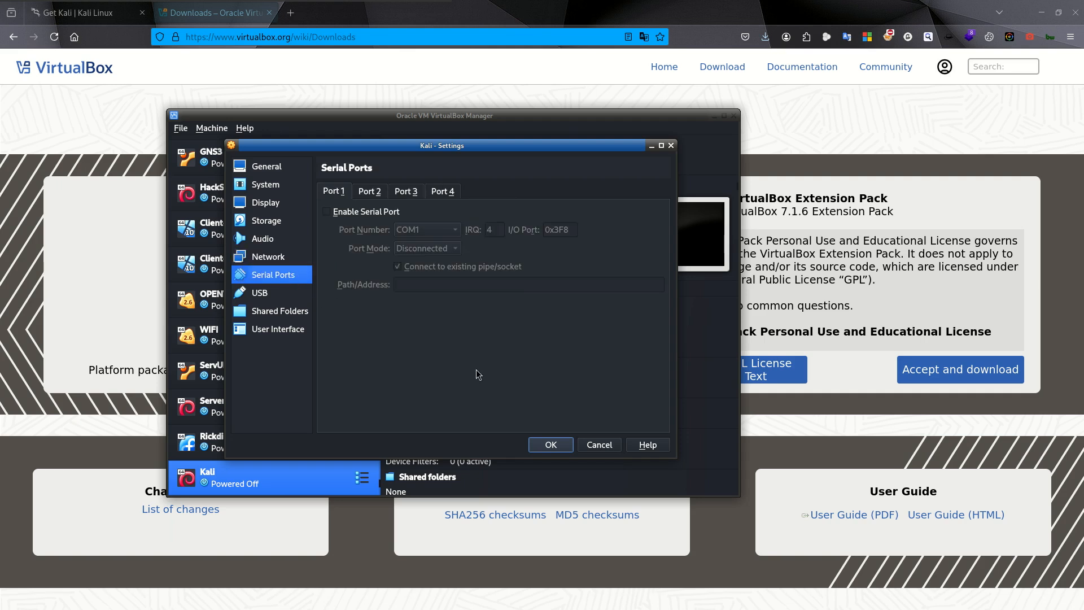
click(272, 258)
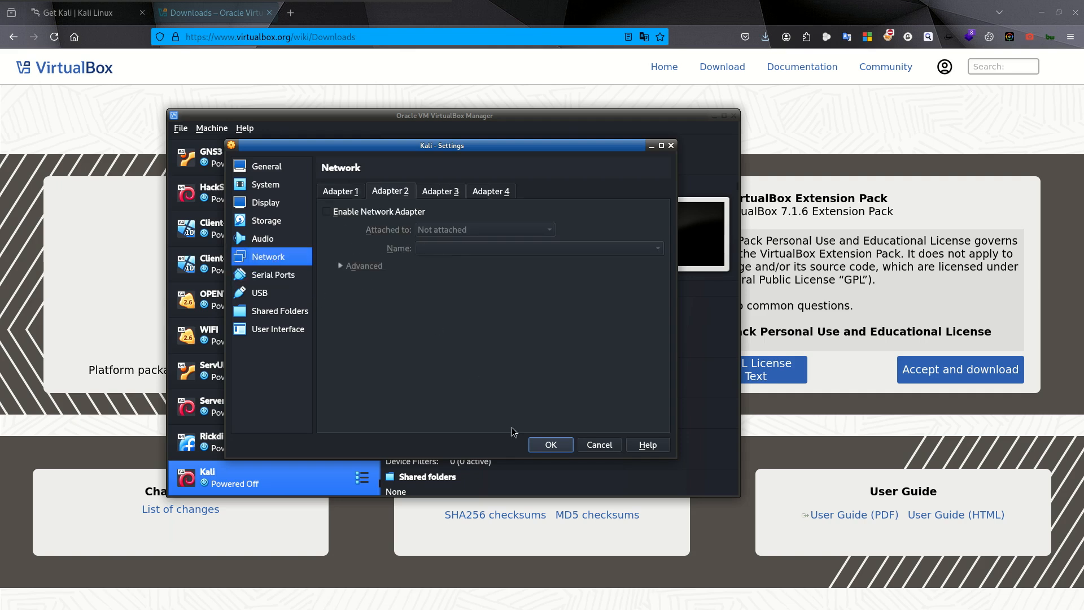
click(542, 446)
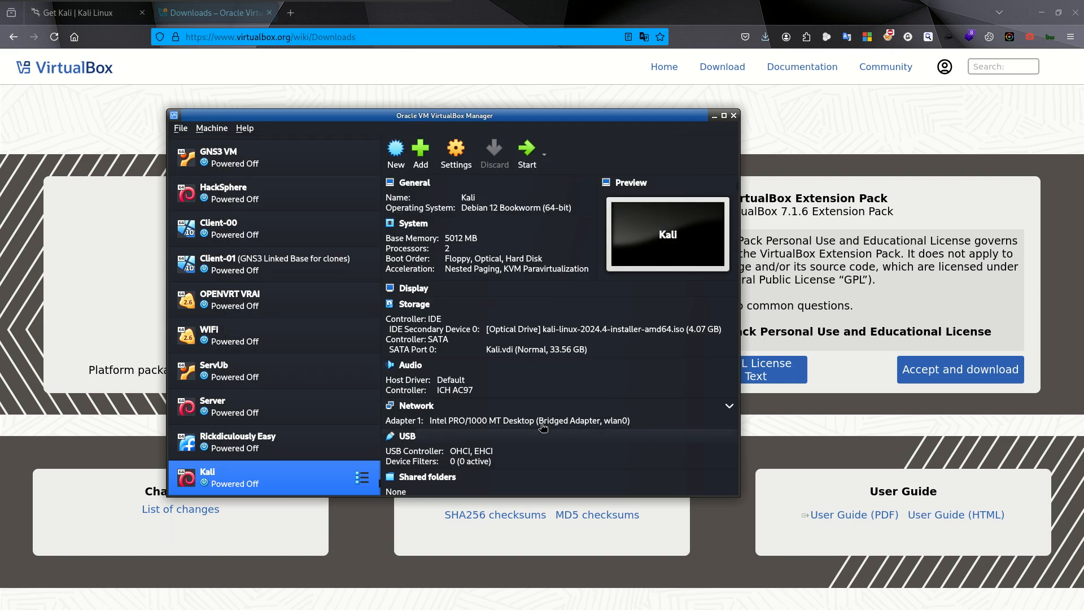
- Start the Kali virtual machine and minimize the browser, VirtualBox Manager and terminal windows
click(527, 155)
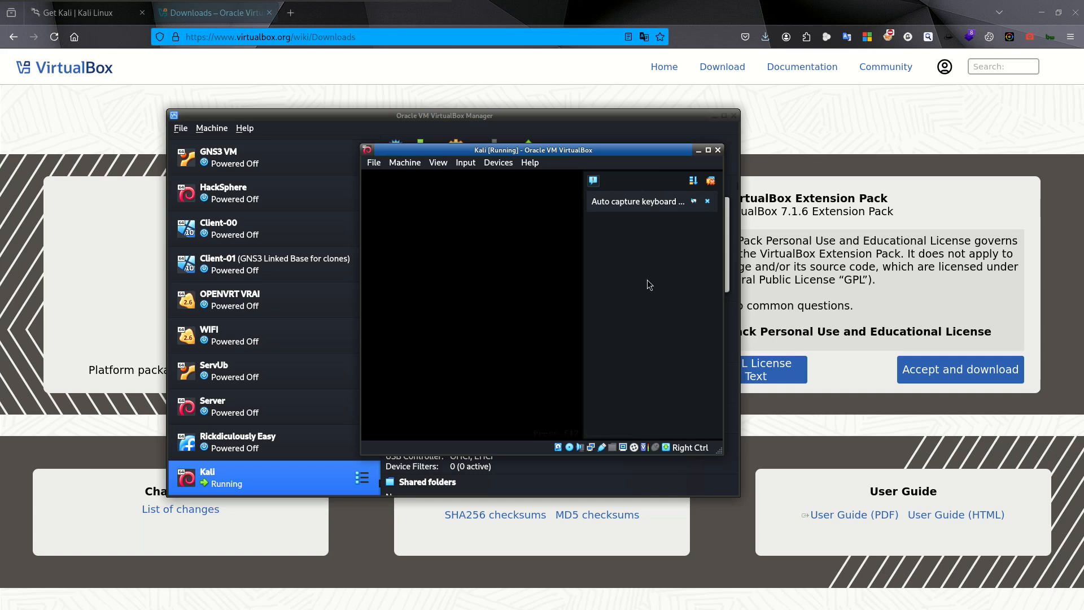
click(1042, 13)
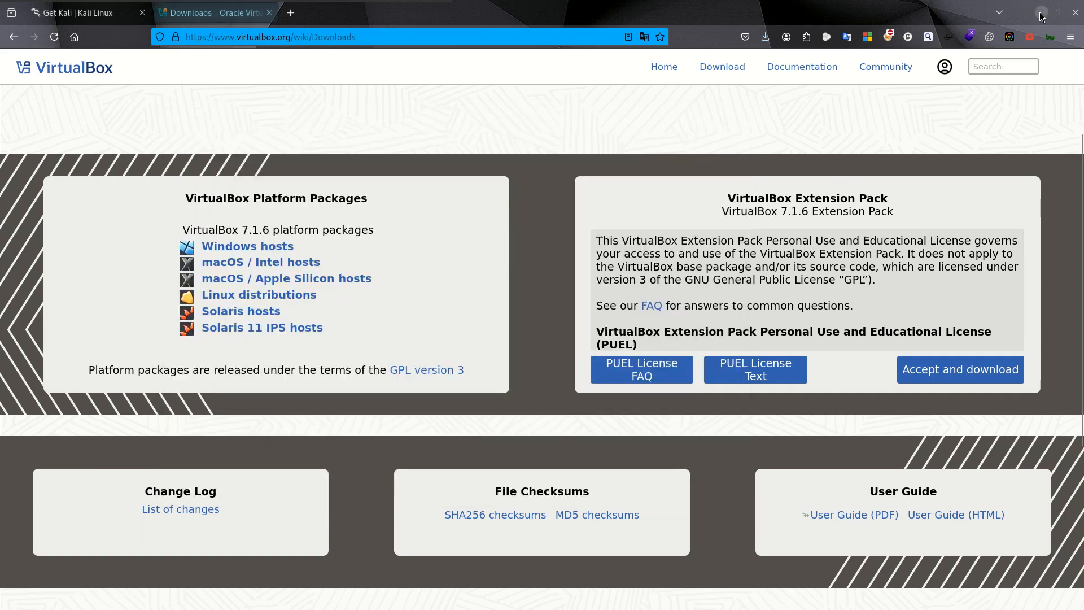
click(712, 116)
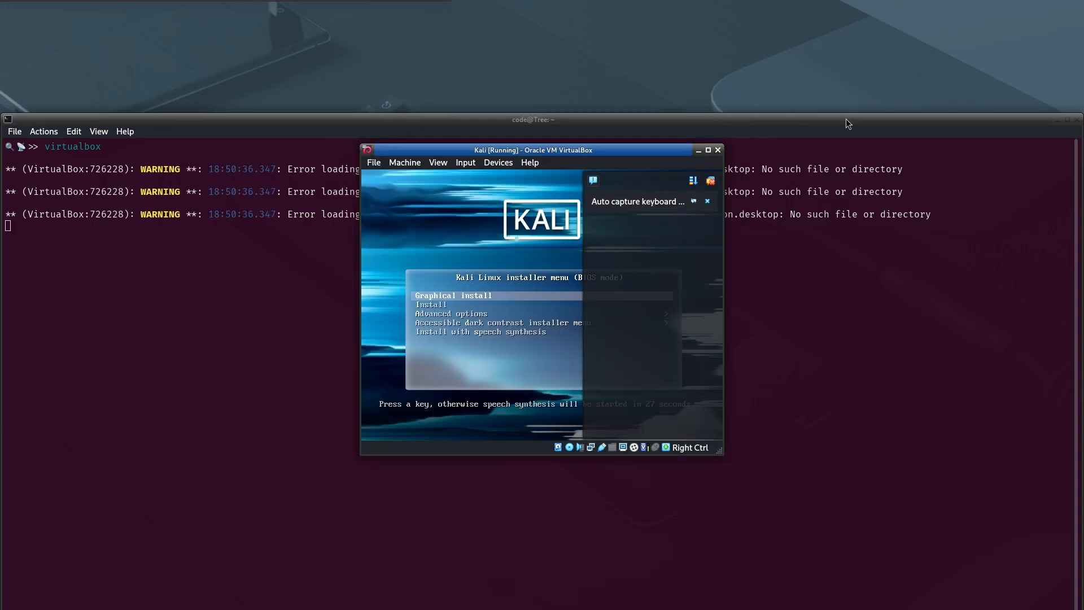
click(1057, 119)
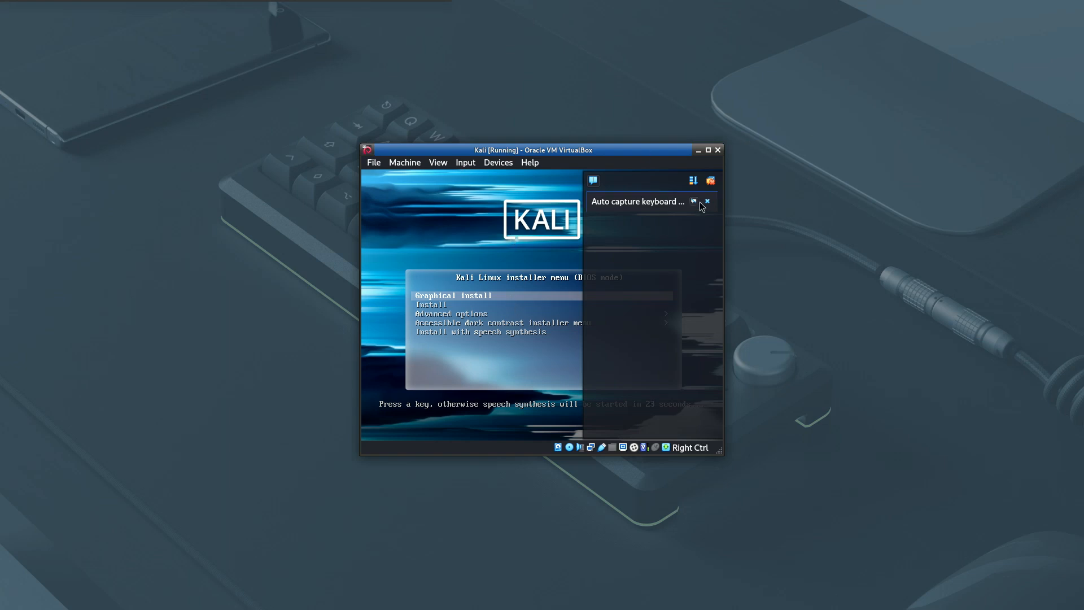
- Clear the notification overlay from the running Kali machine and launch Graphical install from the installer menu
click(710, 181)
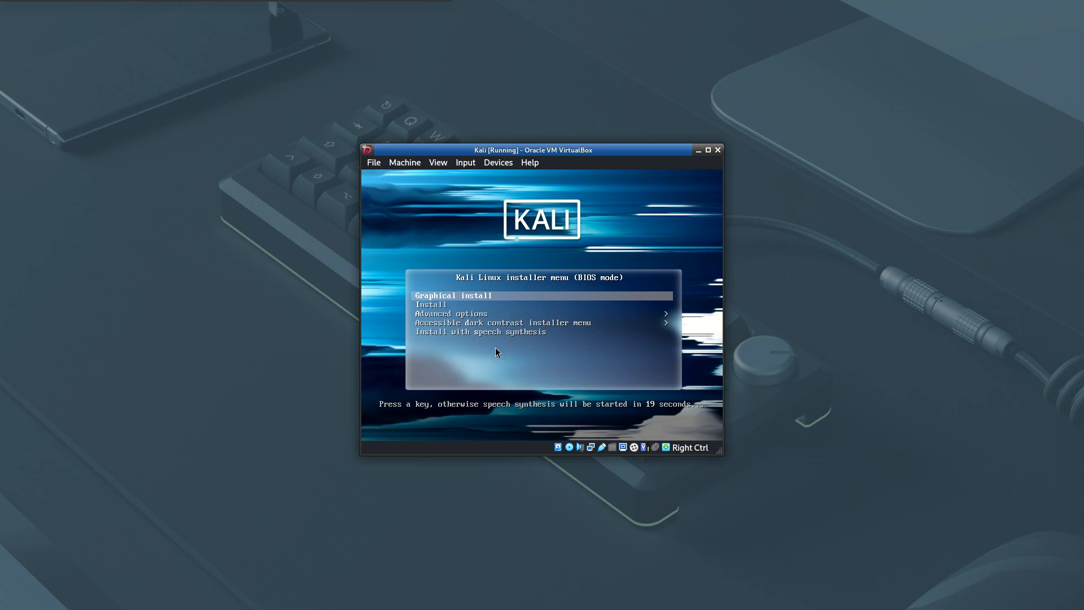
click(567, 250)
key(Return)
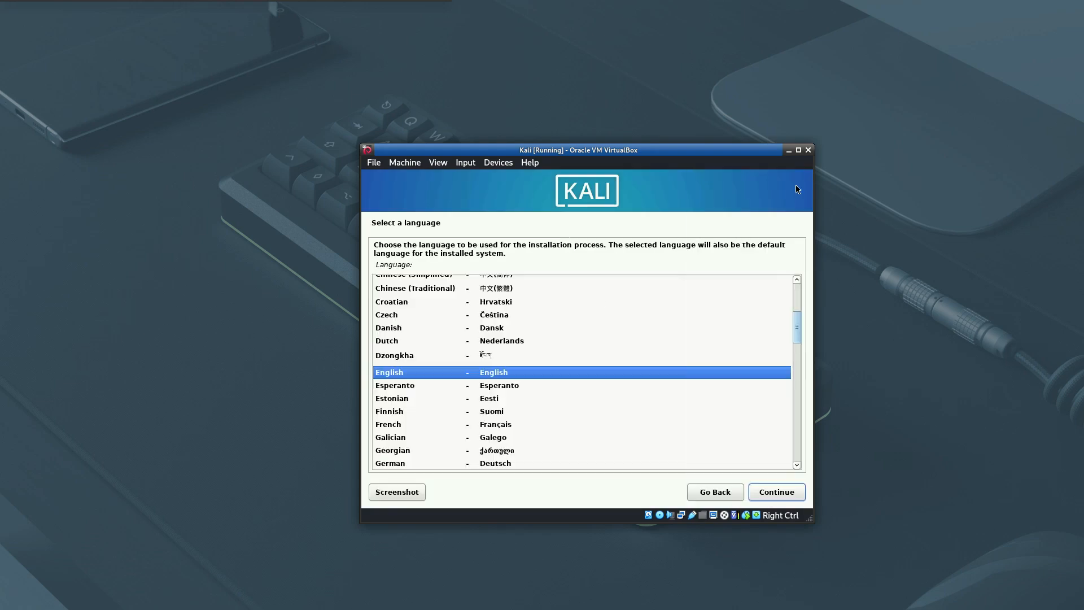
- Choose French as the installation language and France as the country
click(485, 427)
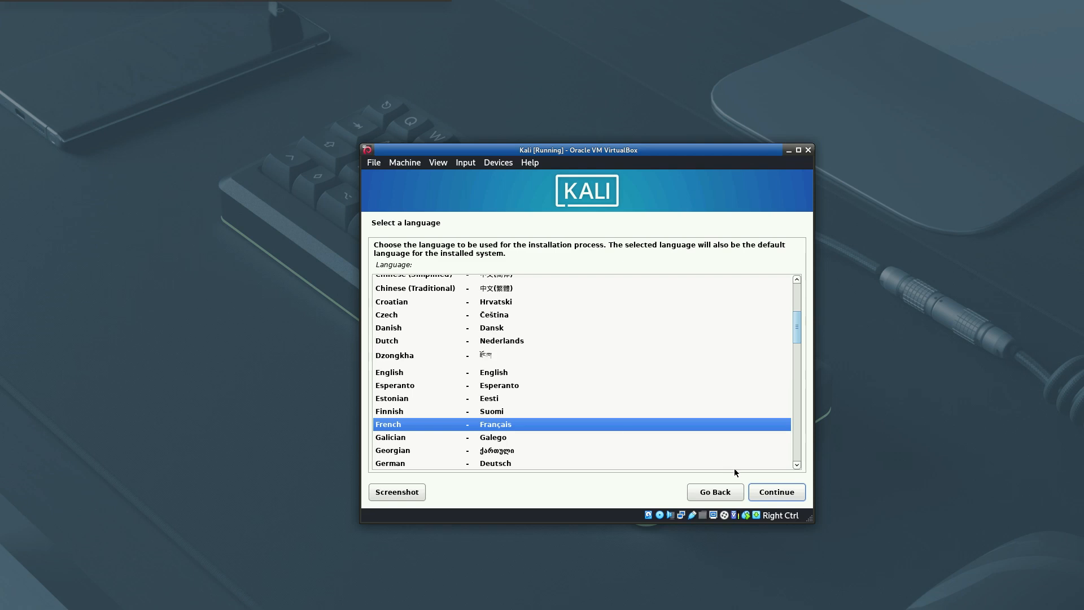
click(789, 496)
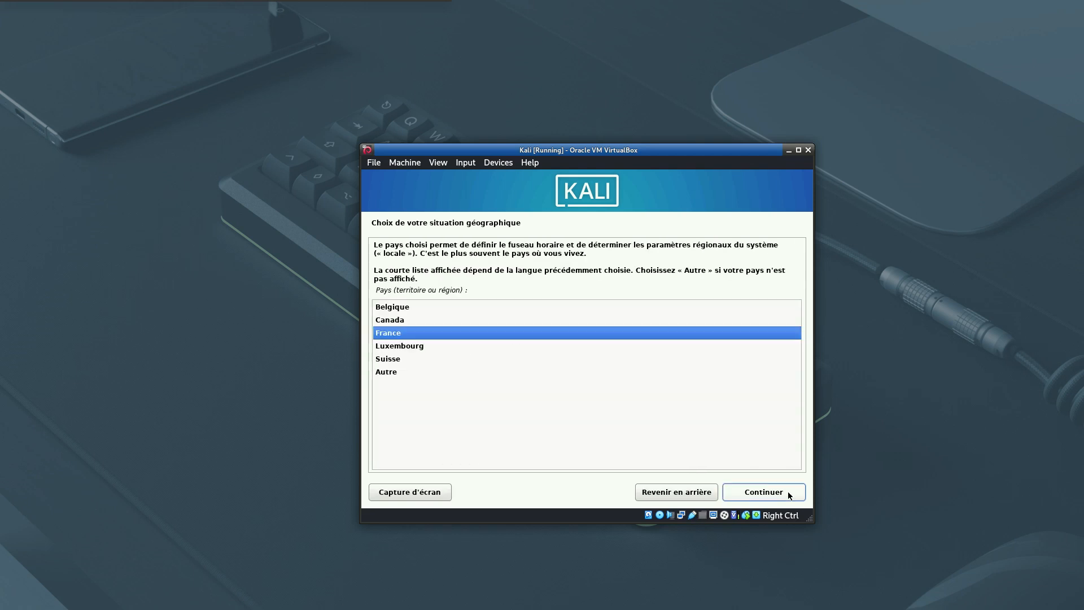
click(758, 494)
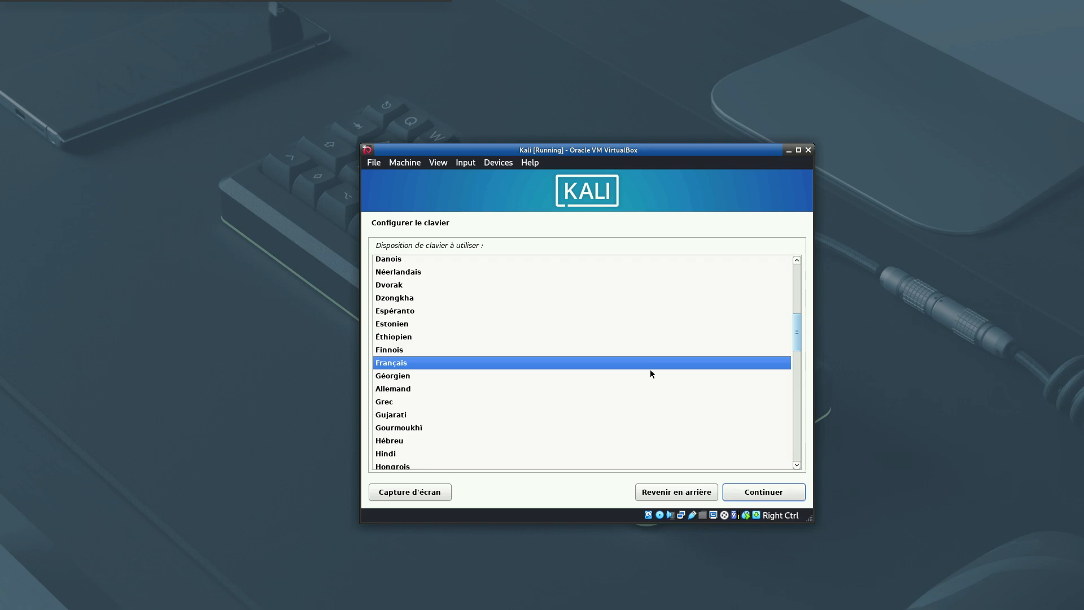
- Accept the Français keyboard layout and kali as the machine's host name
click(755, 494)
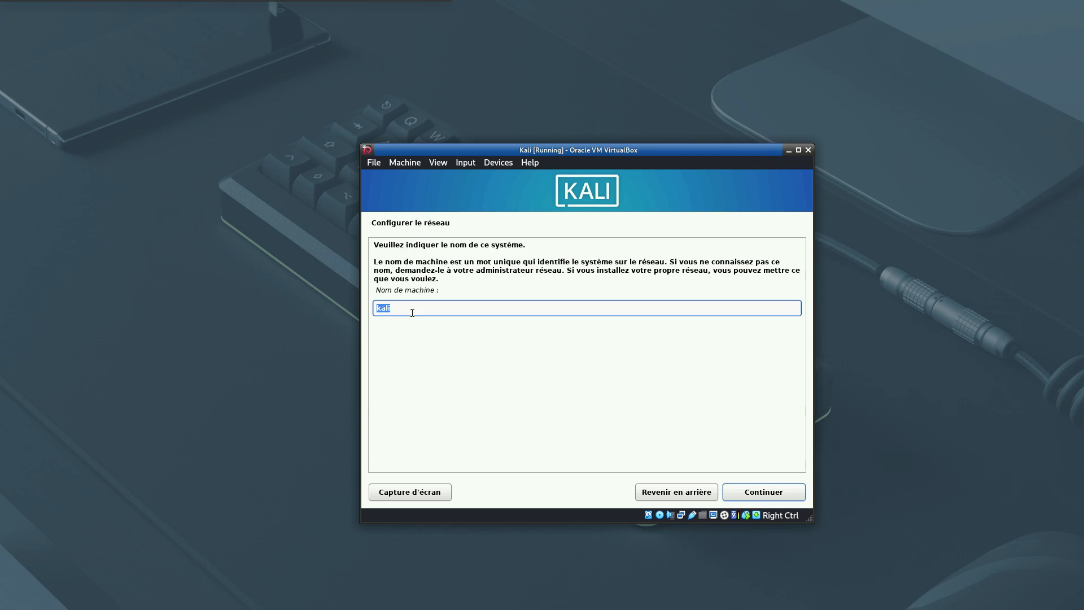
click(751, 495)
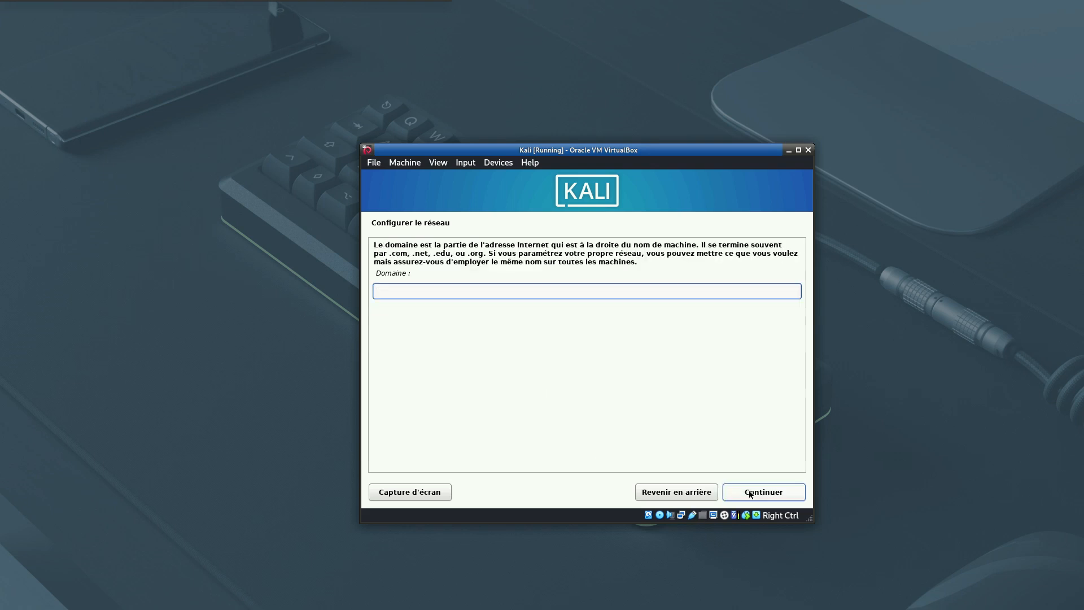
- Leave the network domain empty and set both the new user's full name and the account login to kali
click(750, 494)
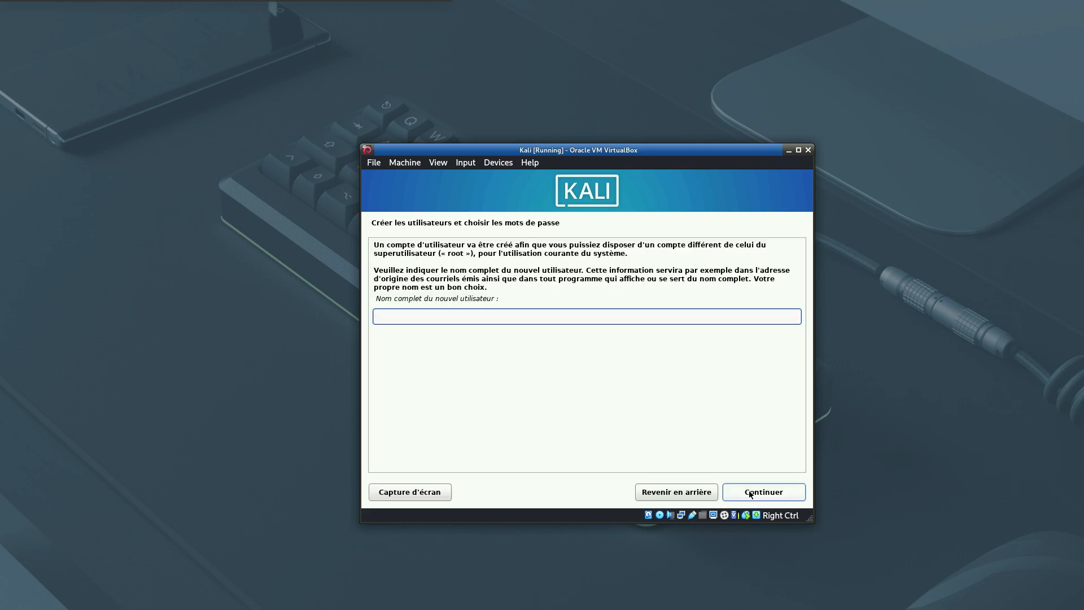
text(kali)
click(781, 495)
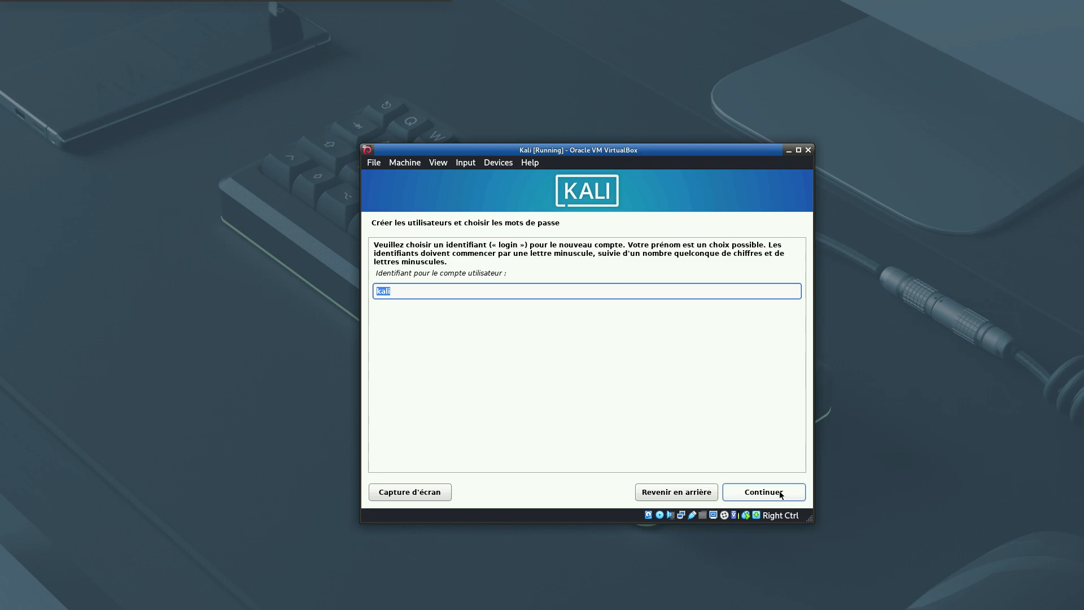
click(780, 492)
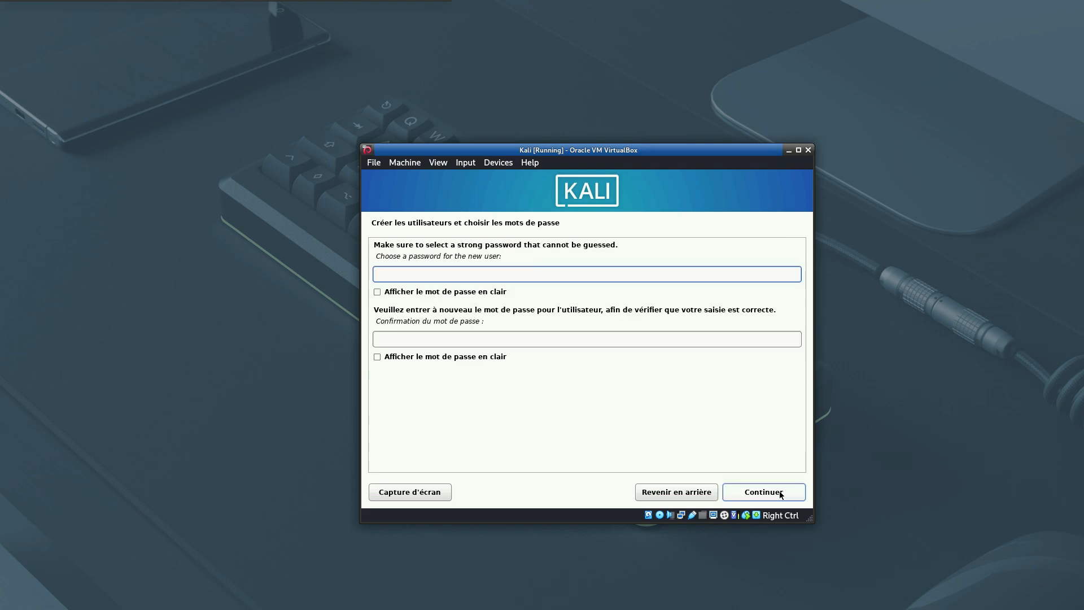
- Enter and confirm the password for the new user account
text(•••••••)
click(400, 339)
text(•••••••)
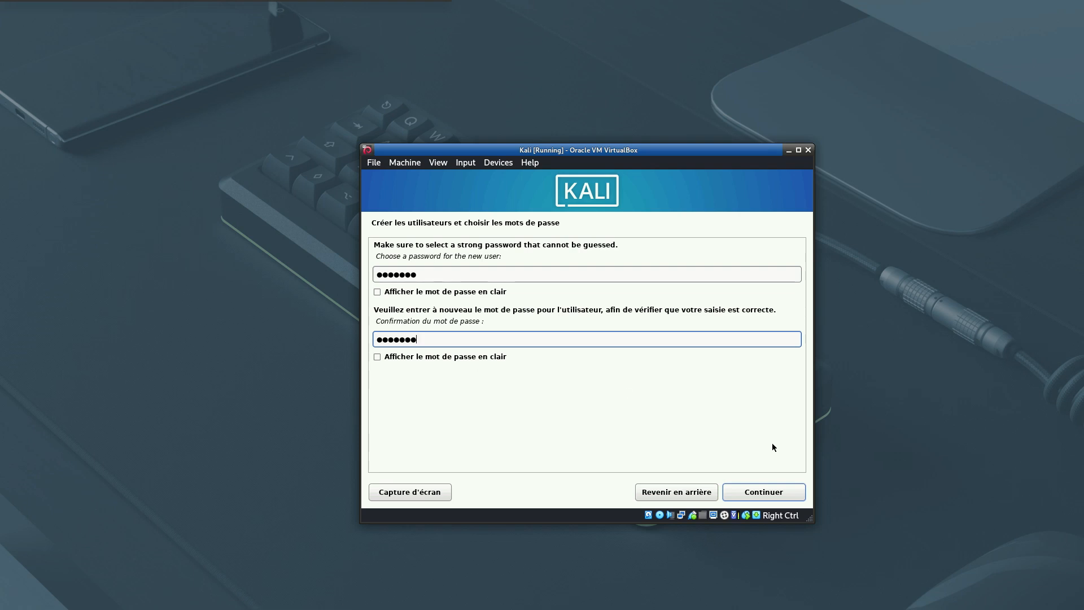
click(758, 490)
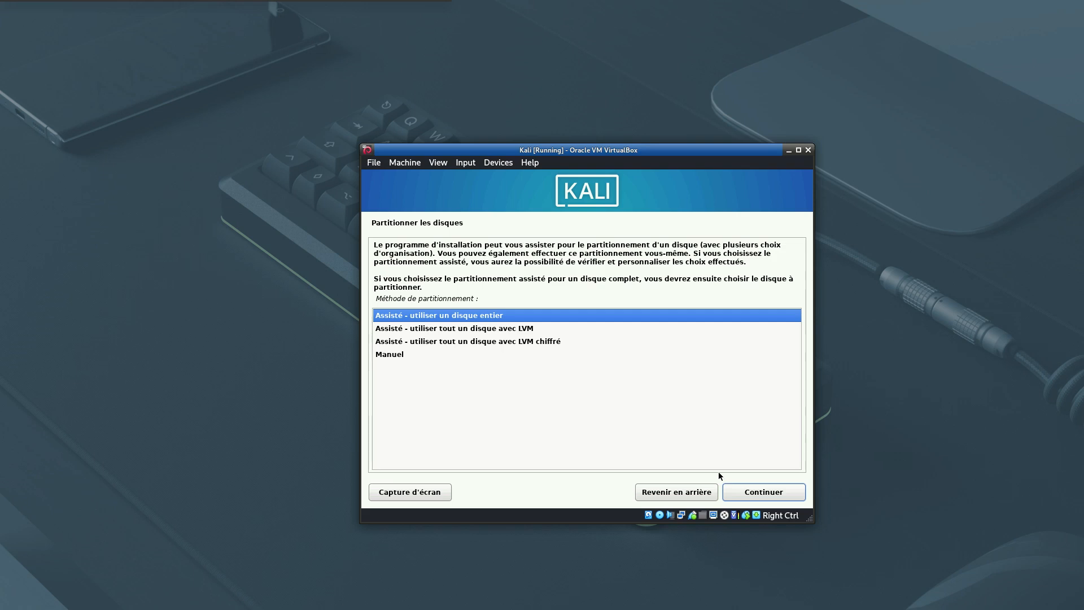
- Partition the whole 36.0 GB VBOX disk with guided partitioning in a single partition and write the changes to disk
click(737, 489)
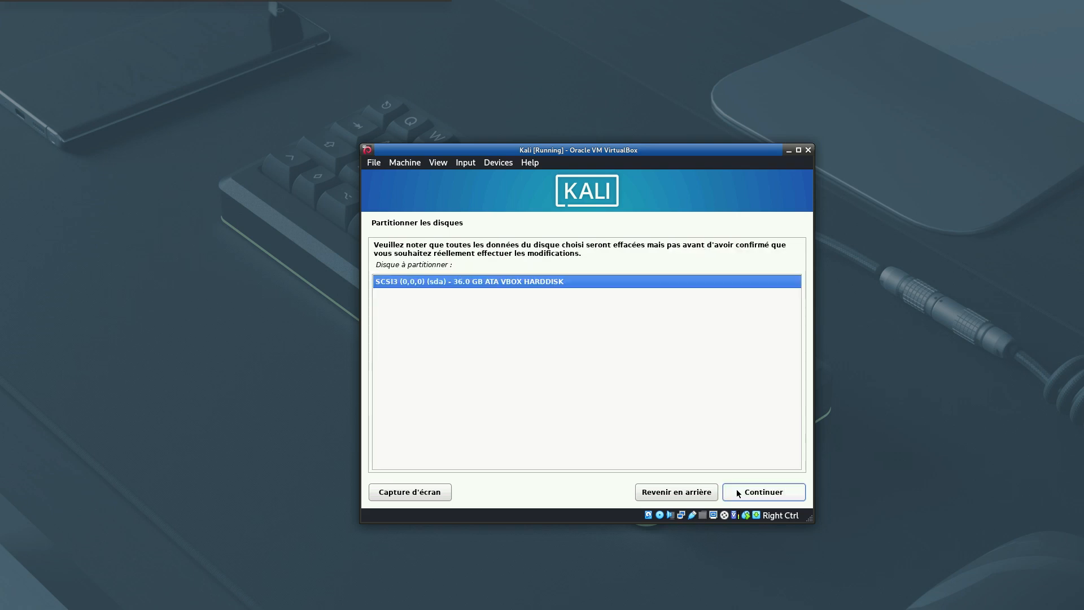
click(736, 490)
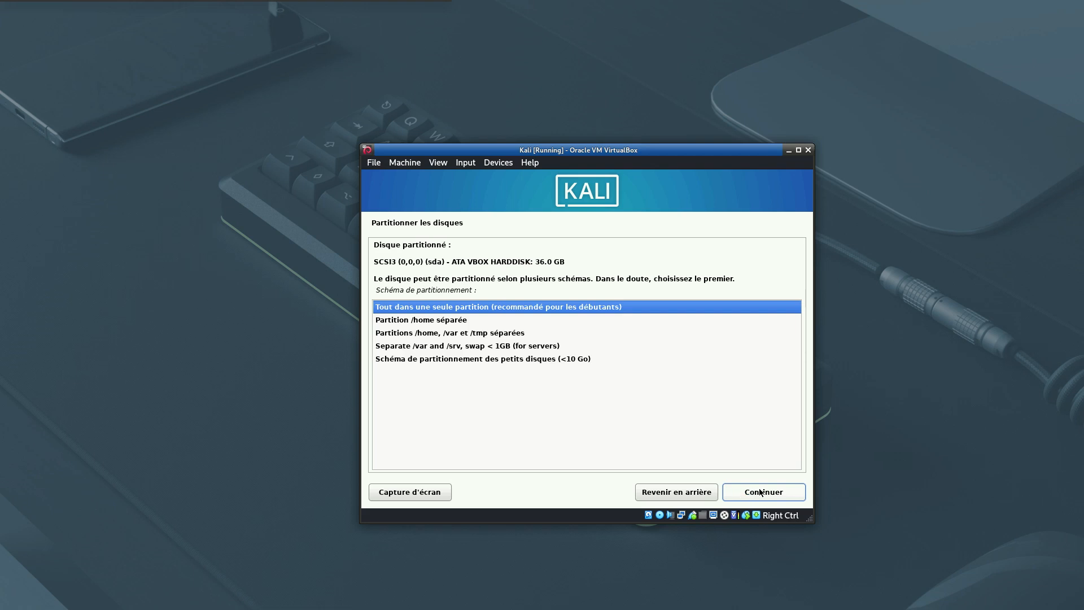
click(751, 495)
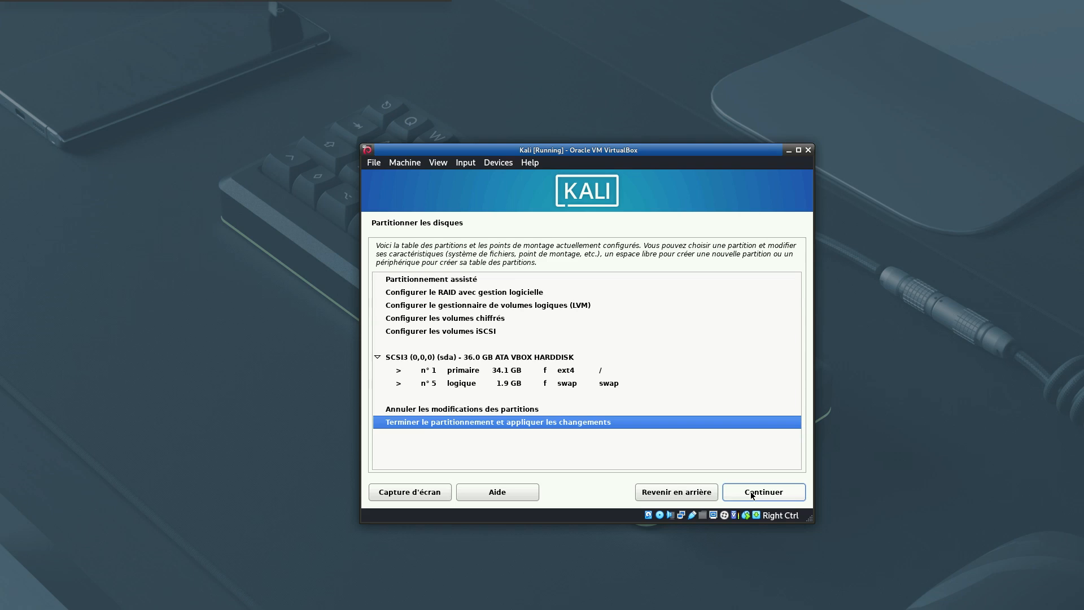
click(751, 494)
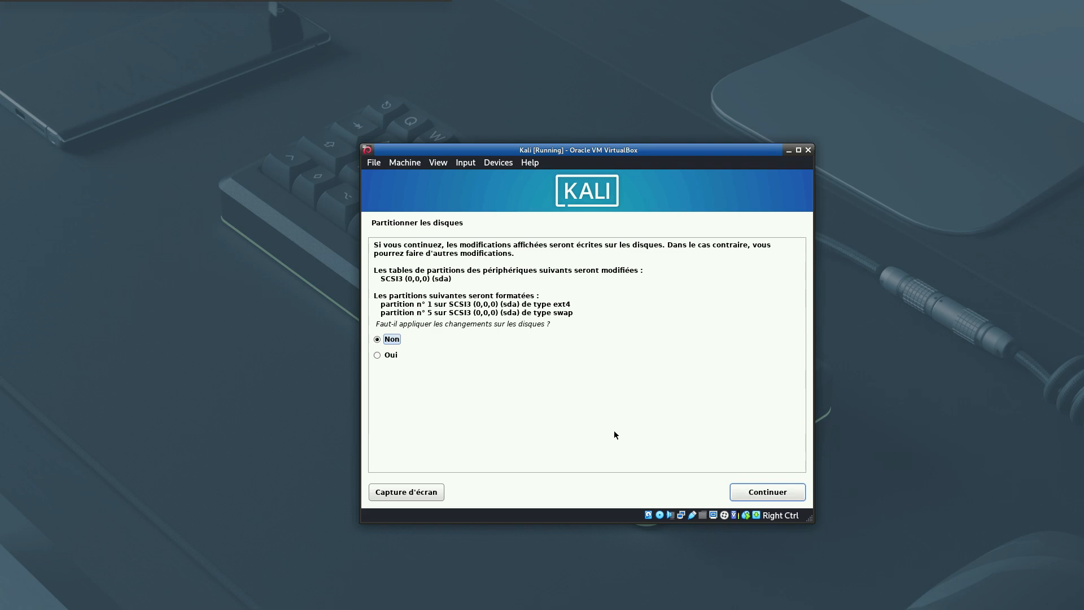
click(391, 355)
click(767, 493)
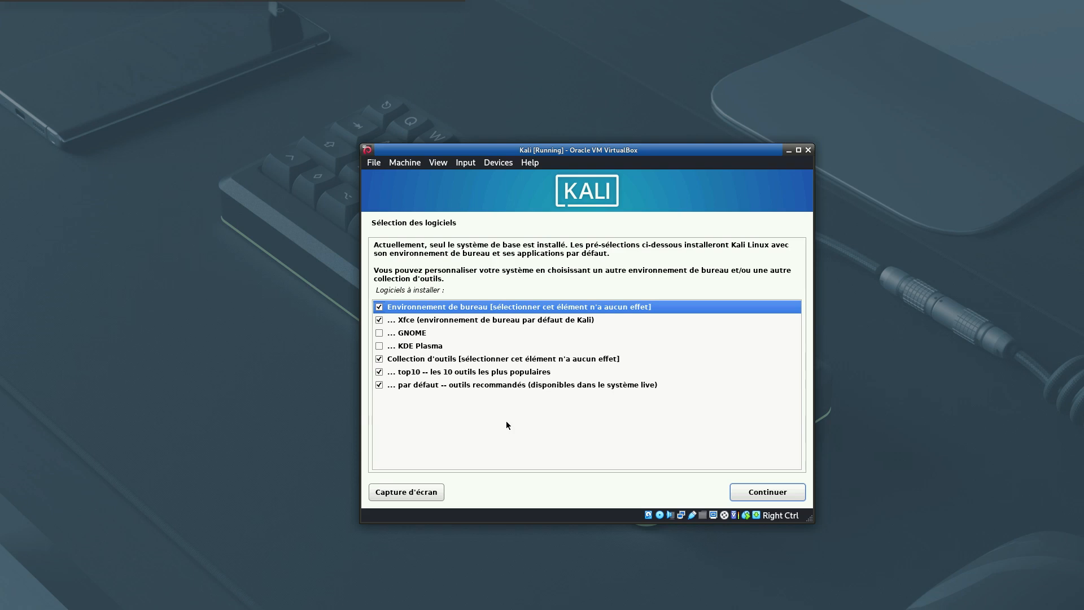
- Accept the default Xfce desktop and tool selection, and install the GRUB boot loader on /dev/sda
key(Down)
click(759, 492)
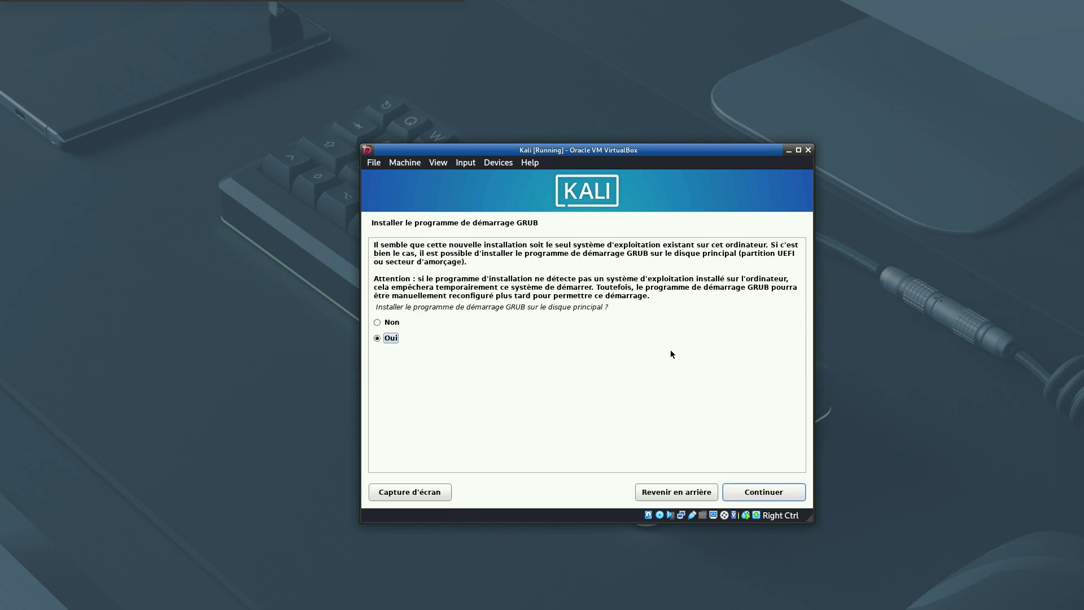
click(756, 496)
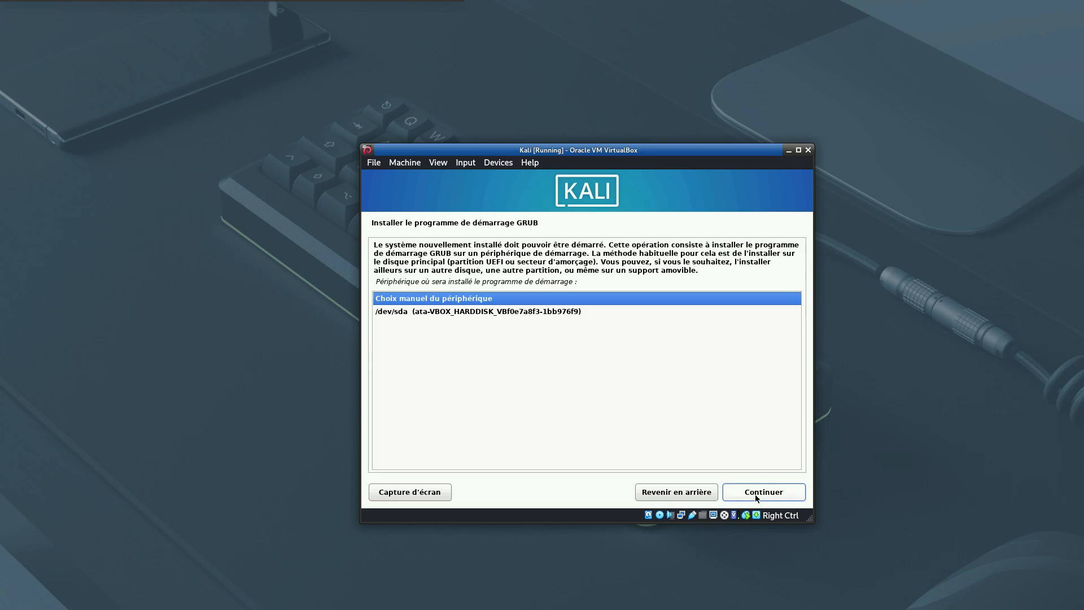
click(568, 312)
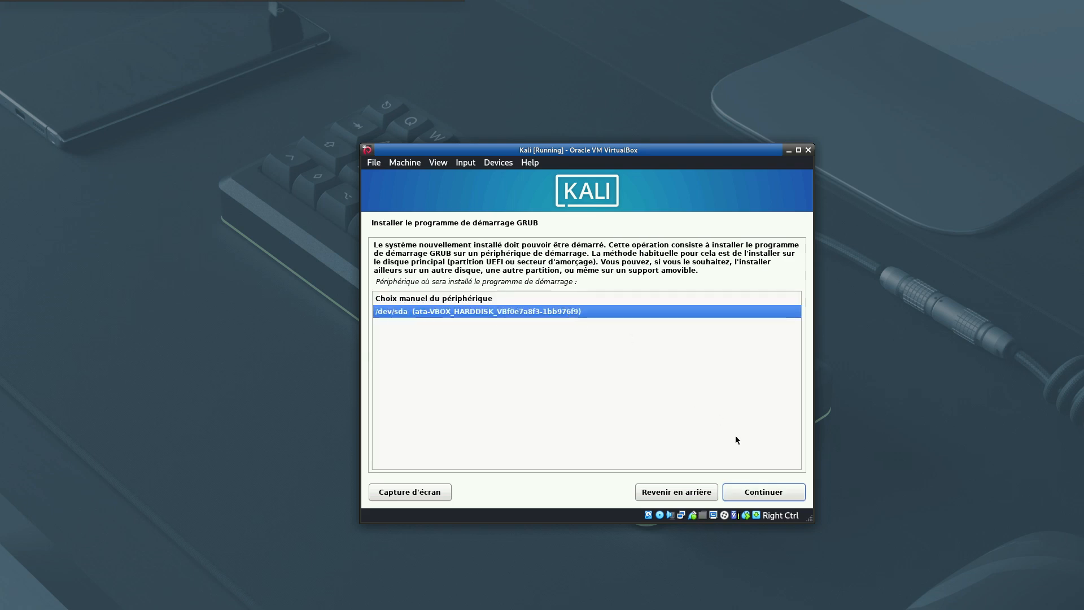
click(760, 492)
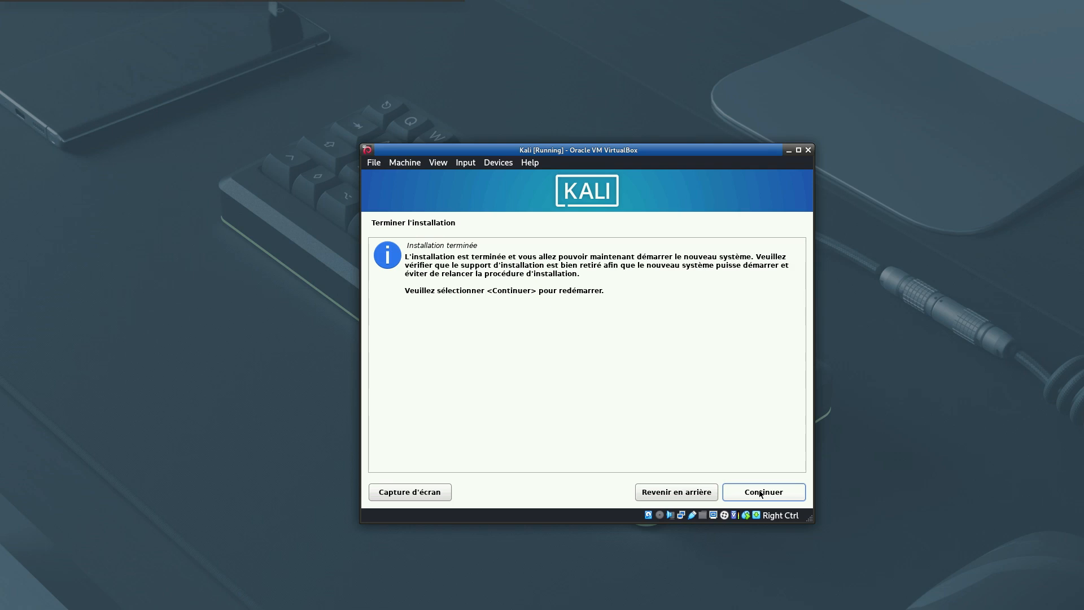
- Finish the installation by restarting the machine into Kali GNU/Linux
click(762, 492)
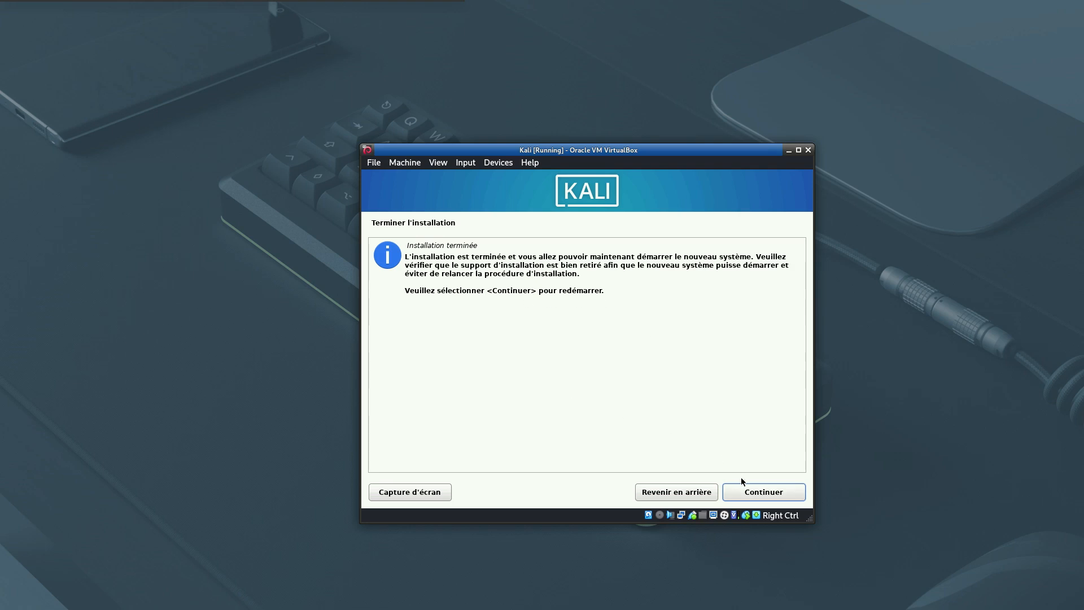
click(762, 499)
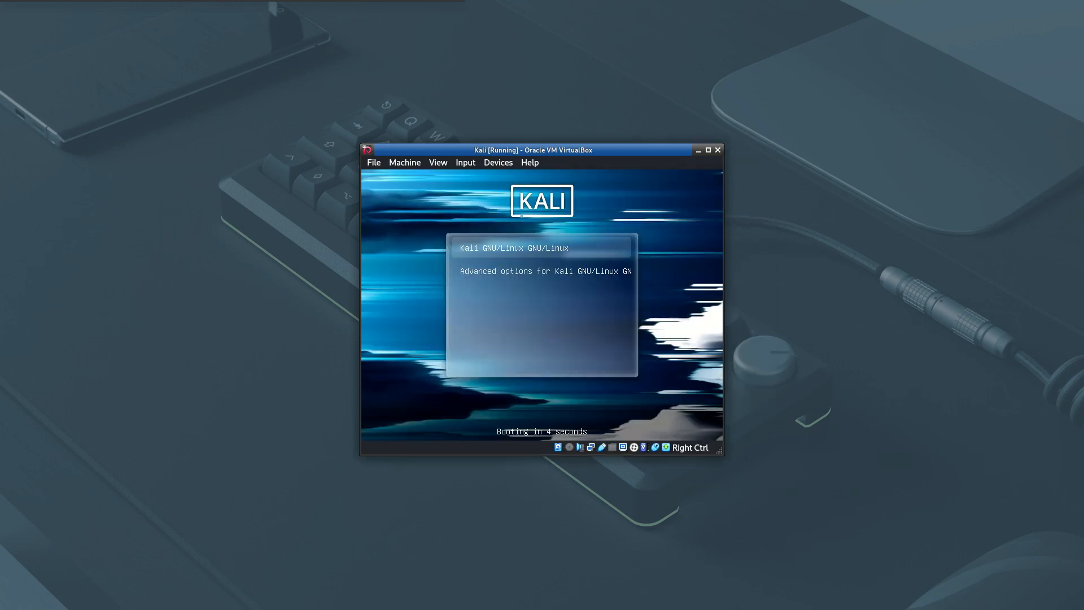
key(Return)
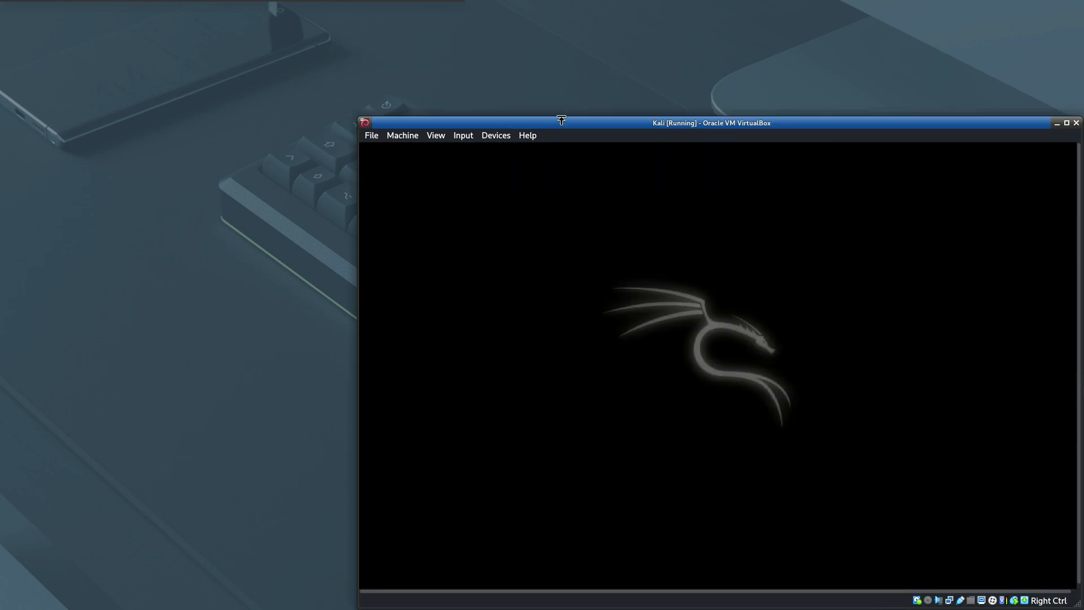
- Reposition the virtual machine window and log in as kali with the account password
drag(570, 123, 434, 69)
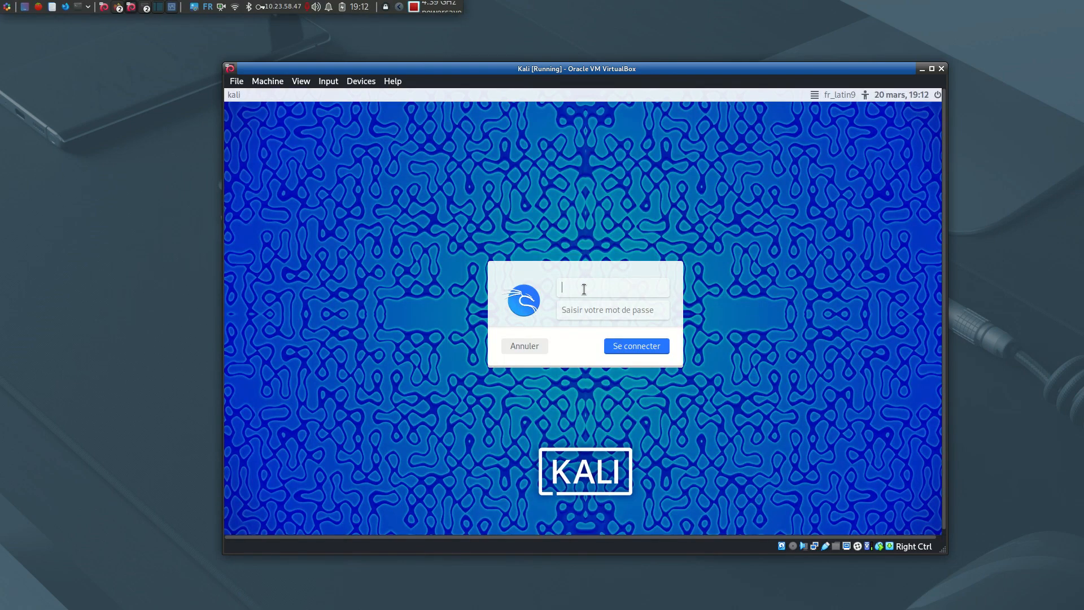
text(kali)
click(583, 305)
text(kali)
key(Return)
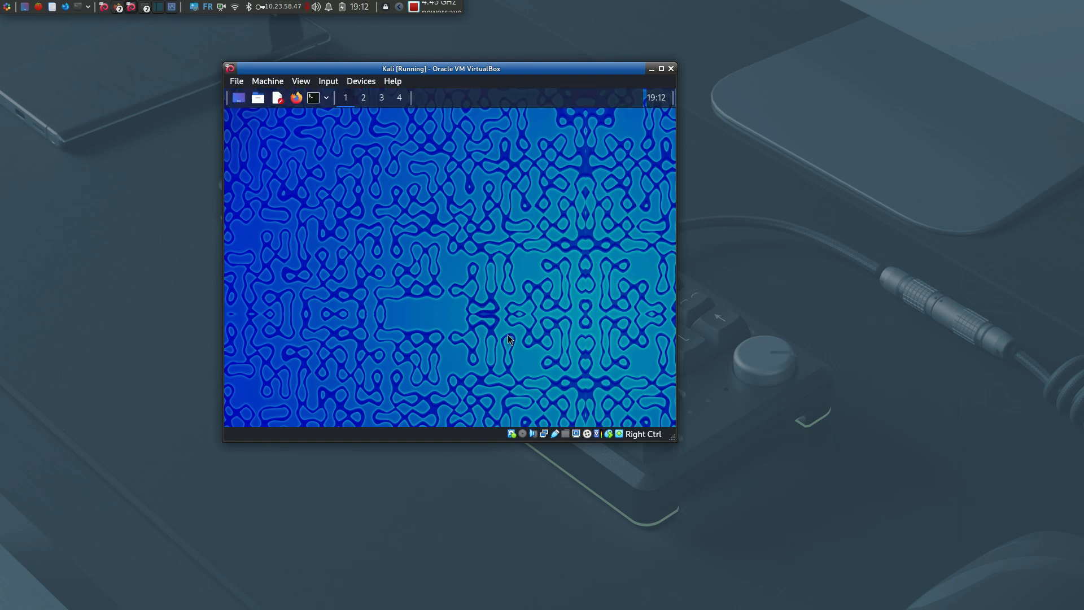
- Maximize the virtual machine window and open a maximized terminal with enlarged text in Kali
double_click(526, 69)
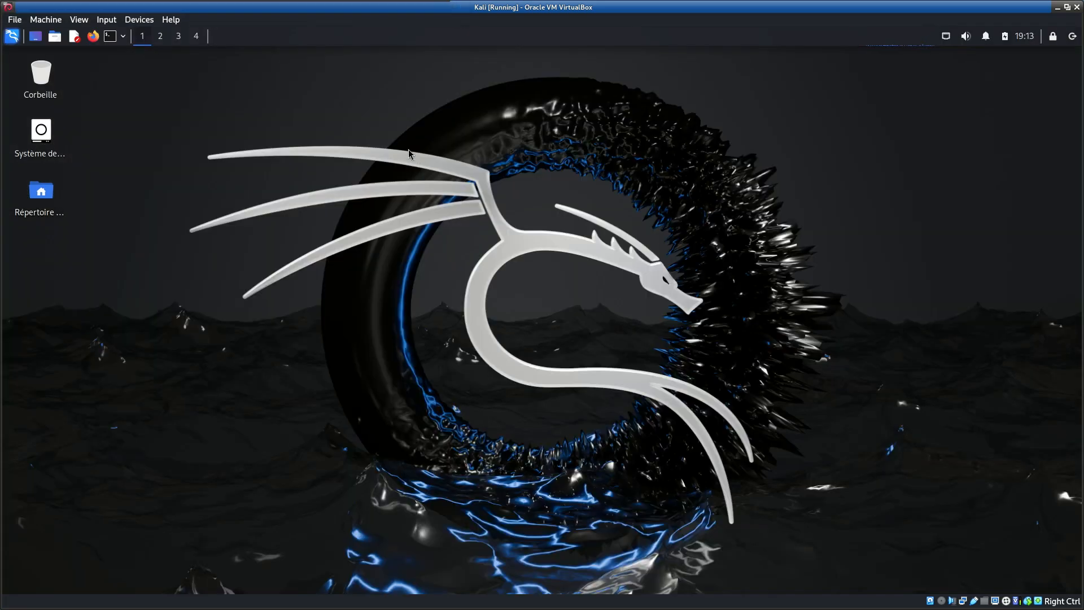
click(110, 36)
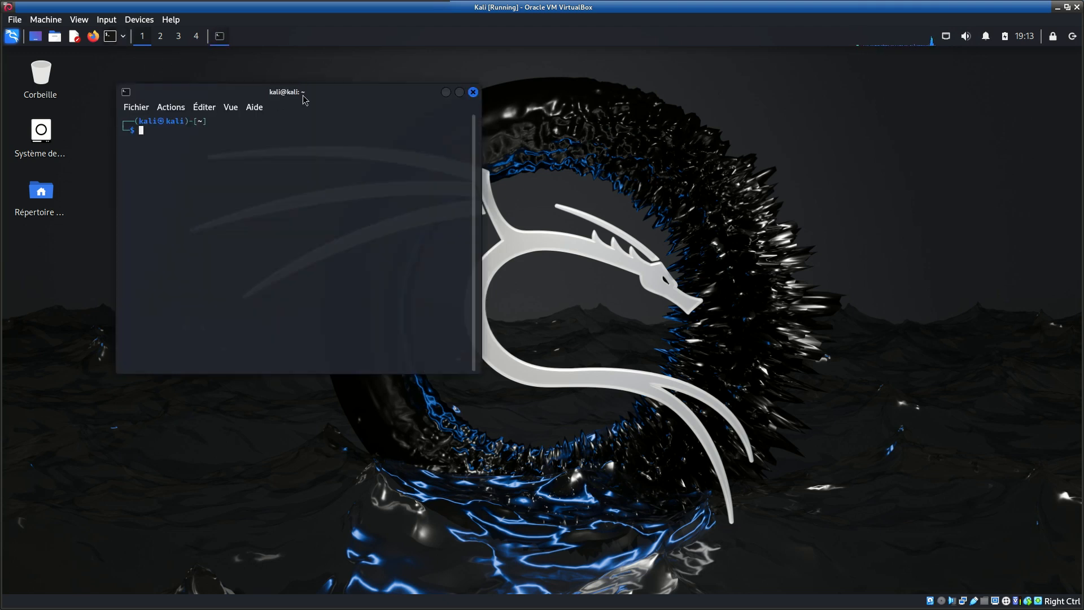
double_click(303, 95)
scroll(373, 116, up, 8)
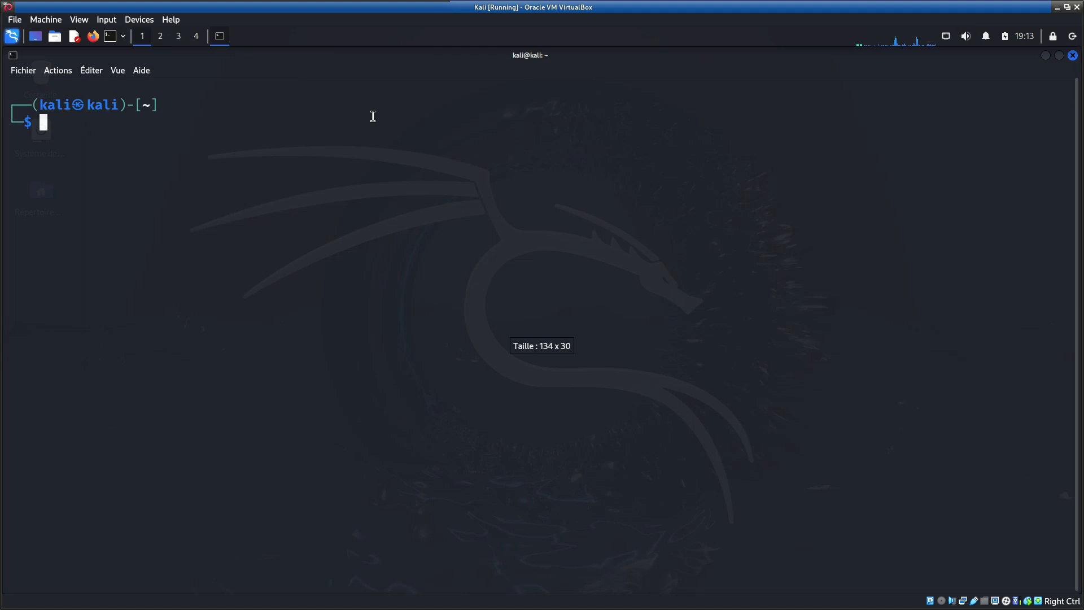
- Try to refresh the package lists with sudo apt update, authenticating with the account password
text(sudo)
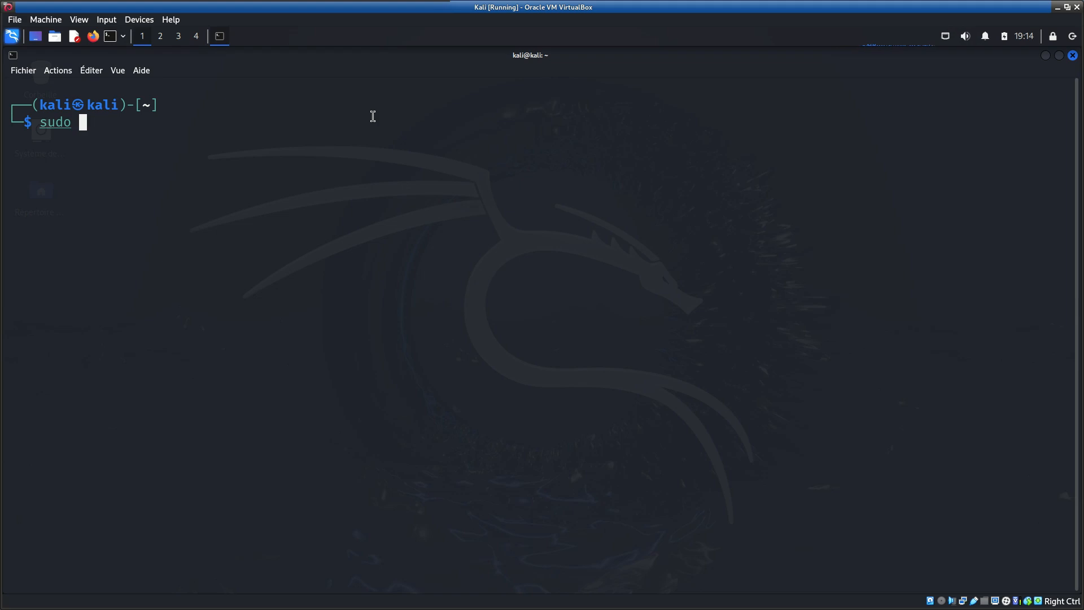
text(apt update)
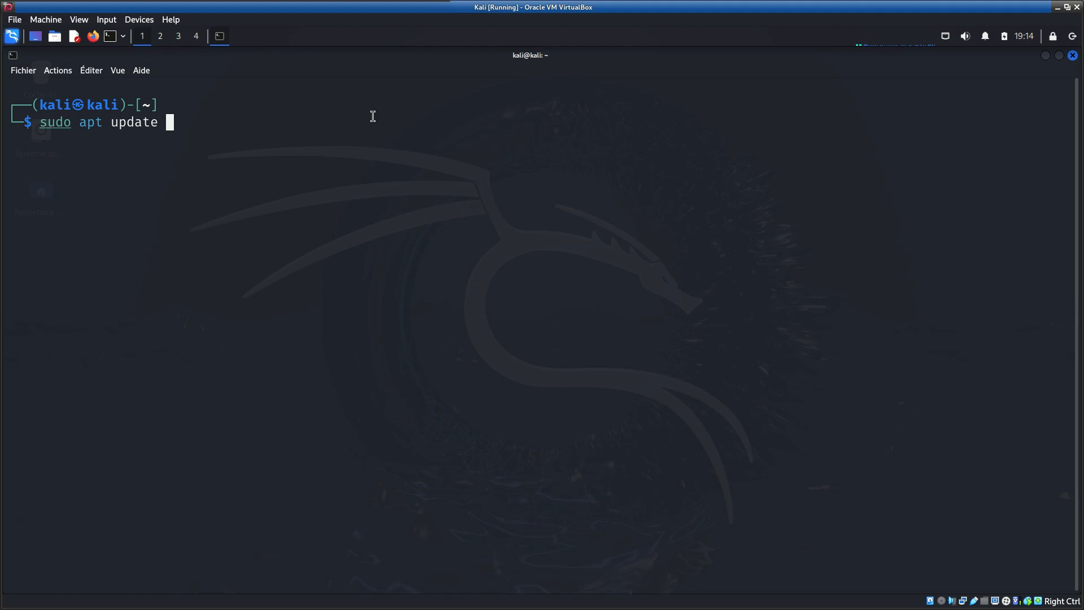
key(Return)
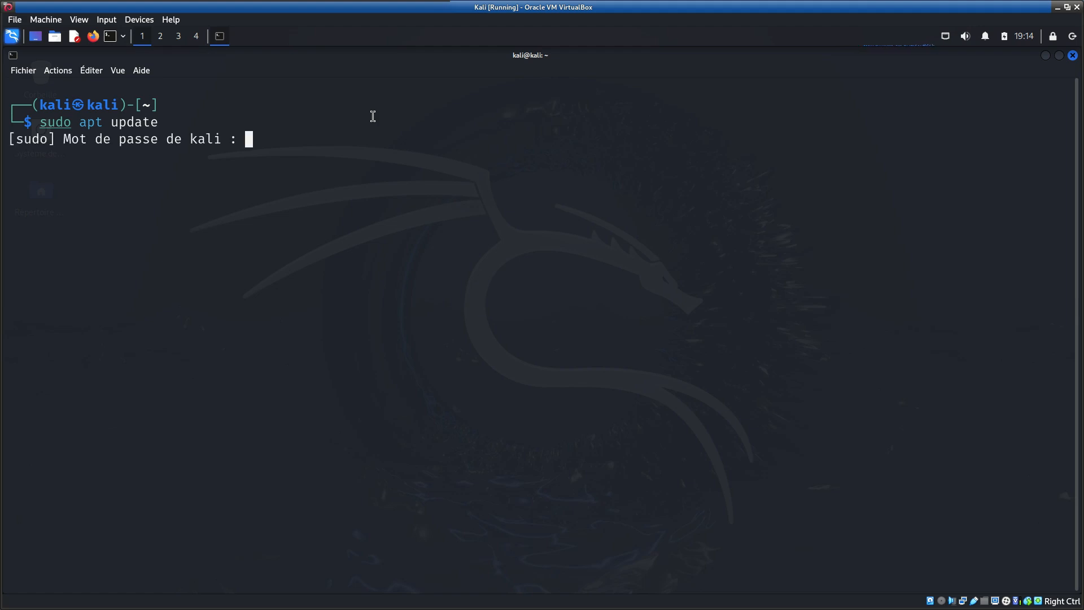
key(Return)
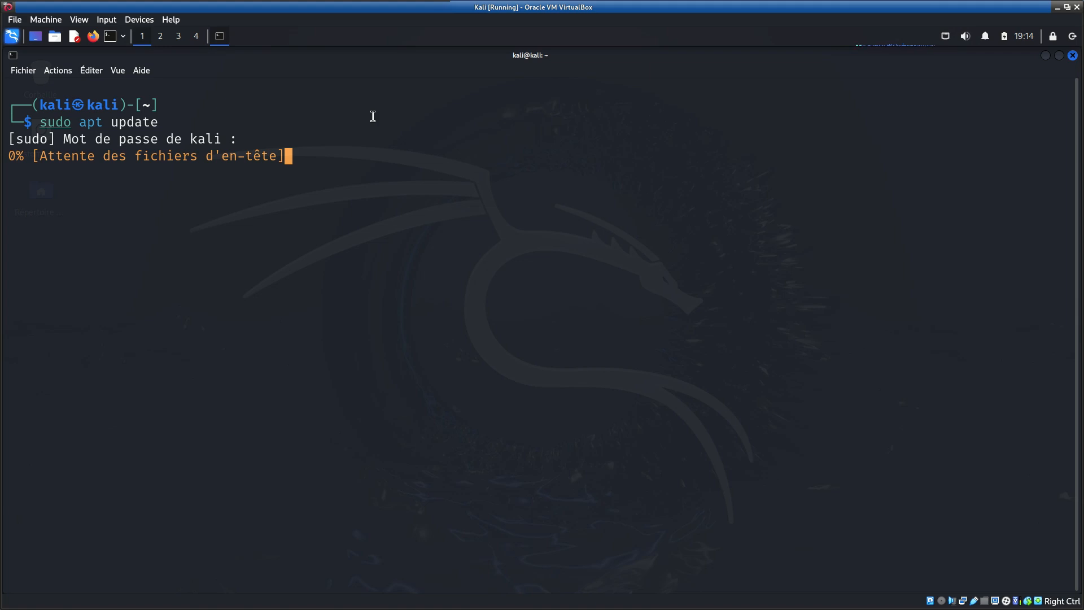
key(ctrl+c)
- Switch to a root shell by running sudo su
key(Up)
key(BackSpace)
key(BackSpace)
key(BackSpace)
key(BackSpace)
key(BackSpace)
key(BackSpace)
key(BackSpace)
key(BackSpace)
key(BackSpace)
key(BackSpace)
text(su)
key(Return)
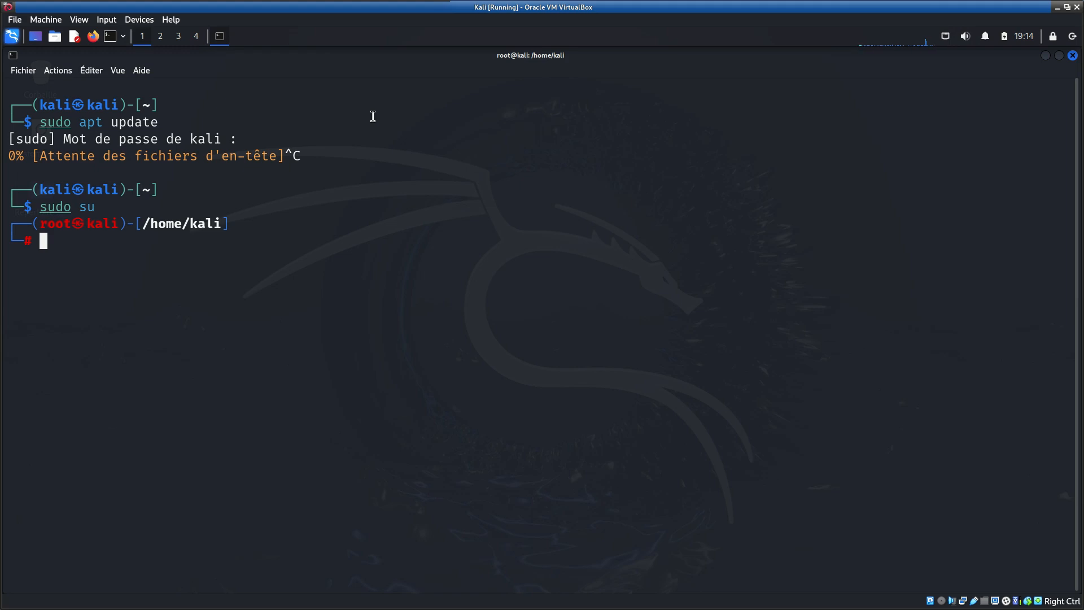
- Launch the kali-tweaks configuration tool from the root shell
text(kali-tw)
key(Tab)
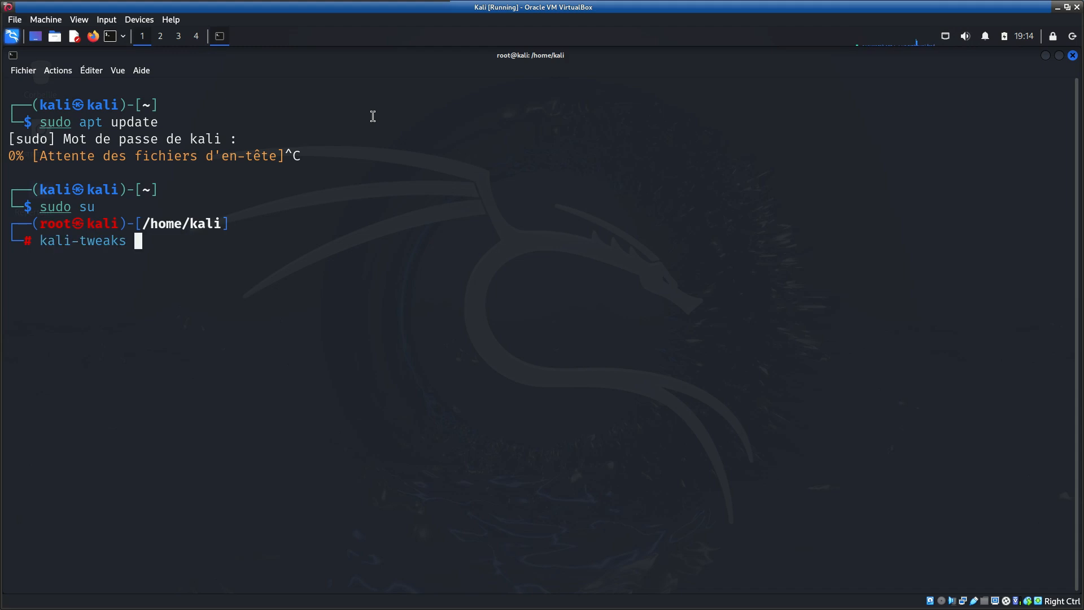
key(Return)
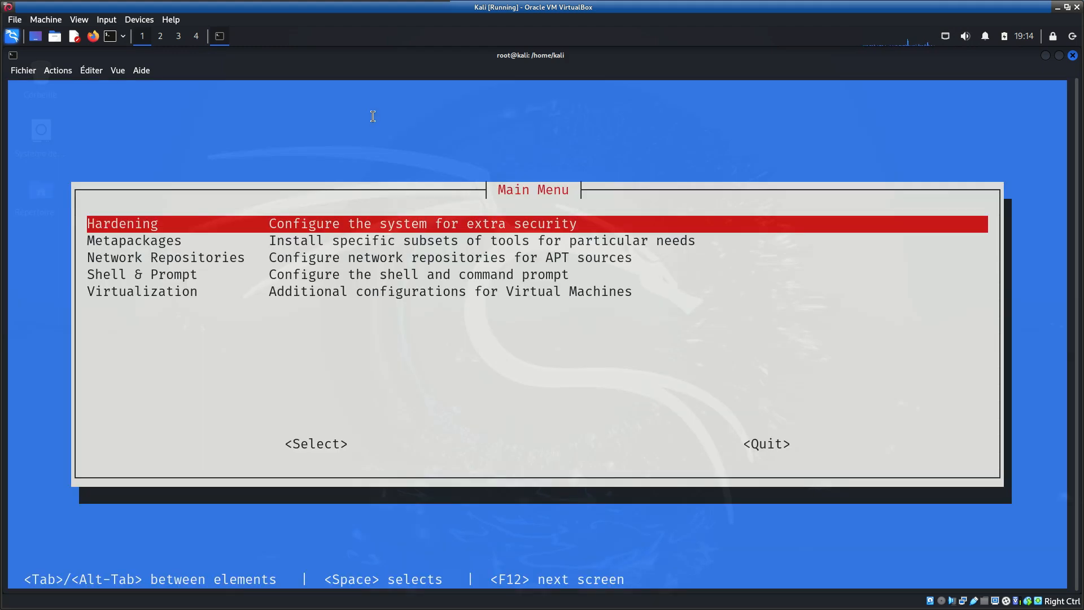
- In the Network Repositories settings of kali-tweaks, choose HTTPS as the protocol for the APT sources
key(Down)
key(Down)
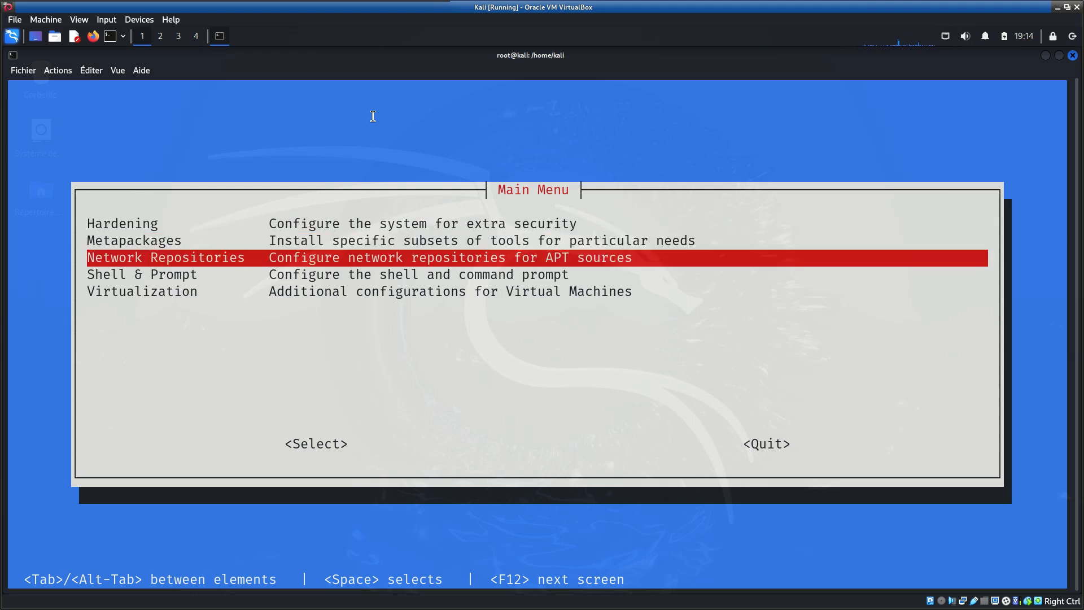
key(Return)
key(Down)
key(Down)
key(Down)
key(Down)
key(Down)
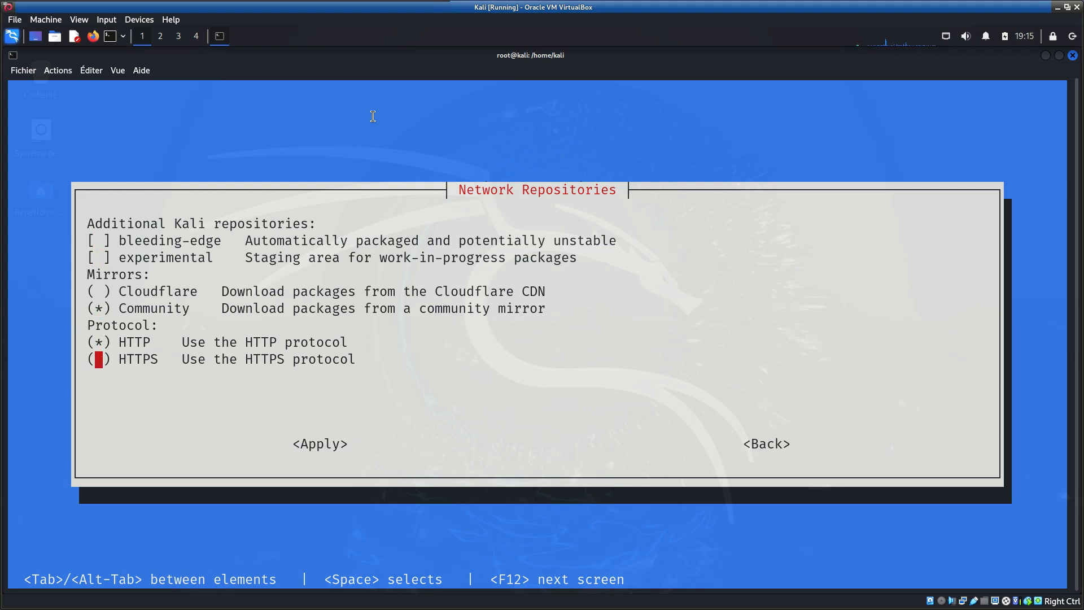
key(space)
- Apply the repository protocol change, approve it, and continue back to the main menu once the APT cache is updated
key(Tab)
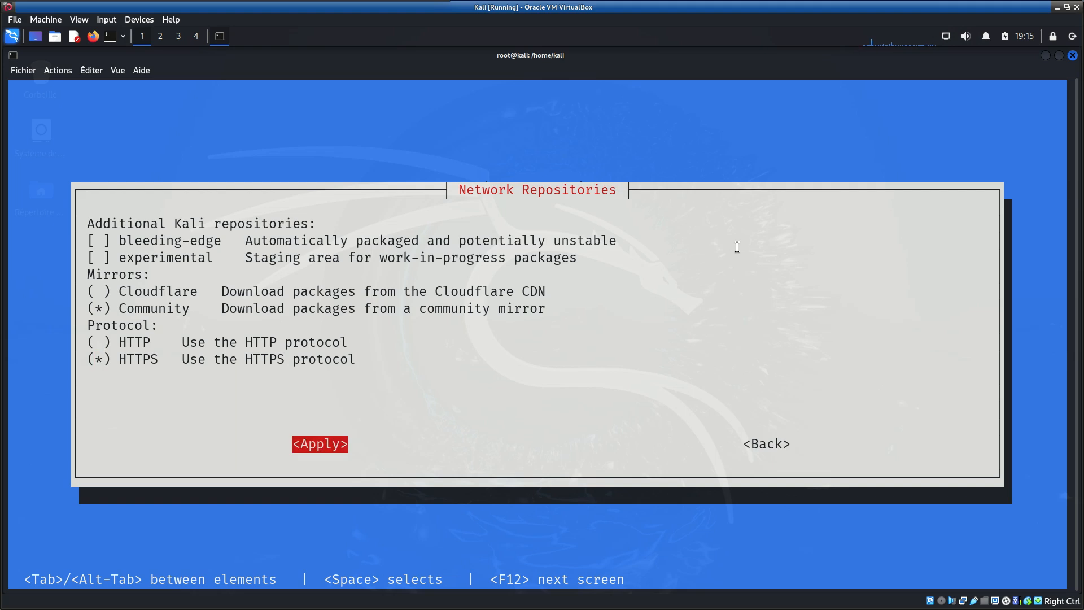
key(Tab)
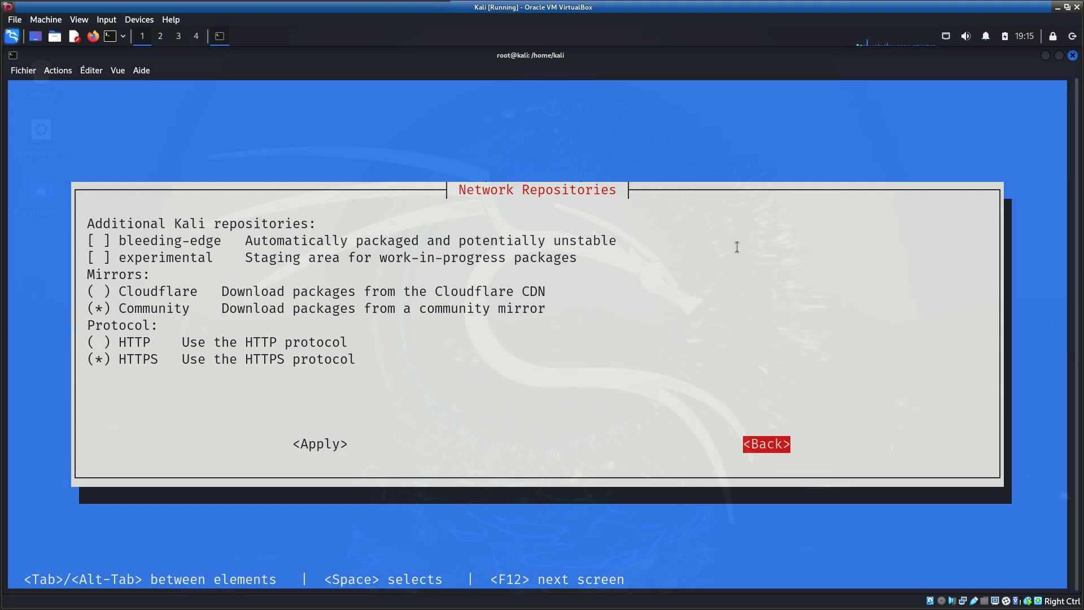
key(shift+Tab)
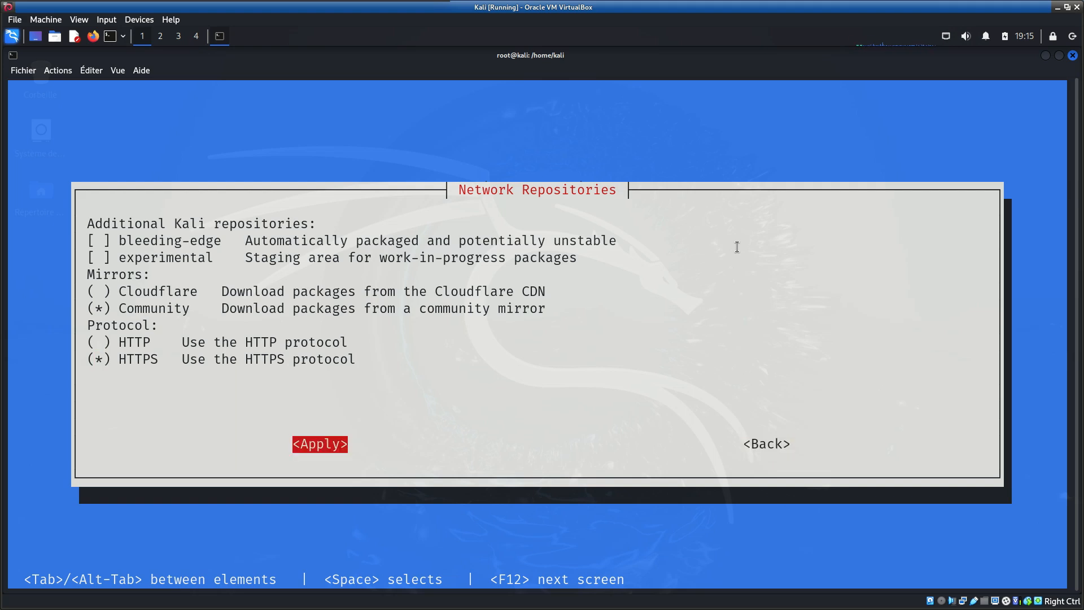
key(Return)
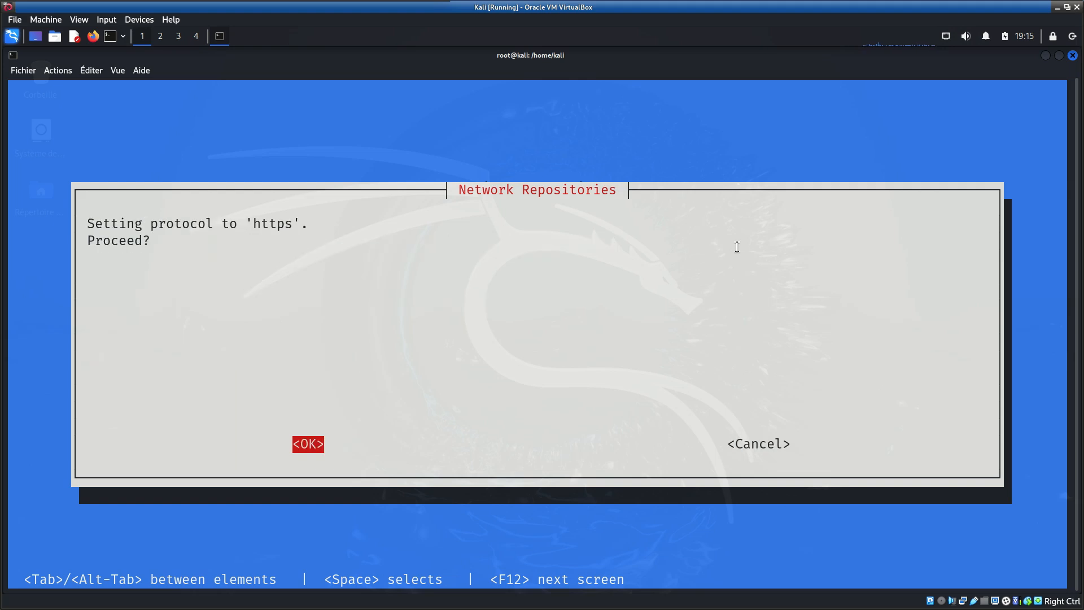
key(Return)
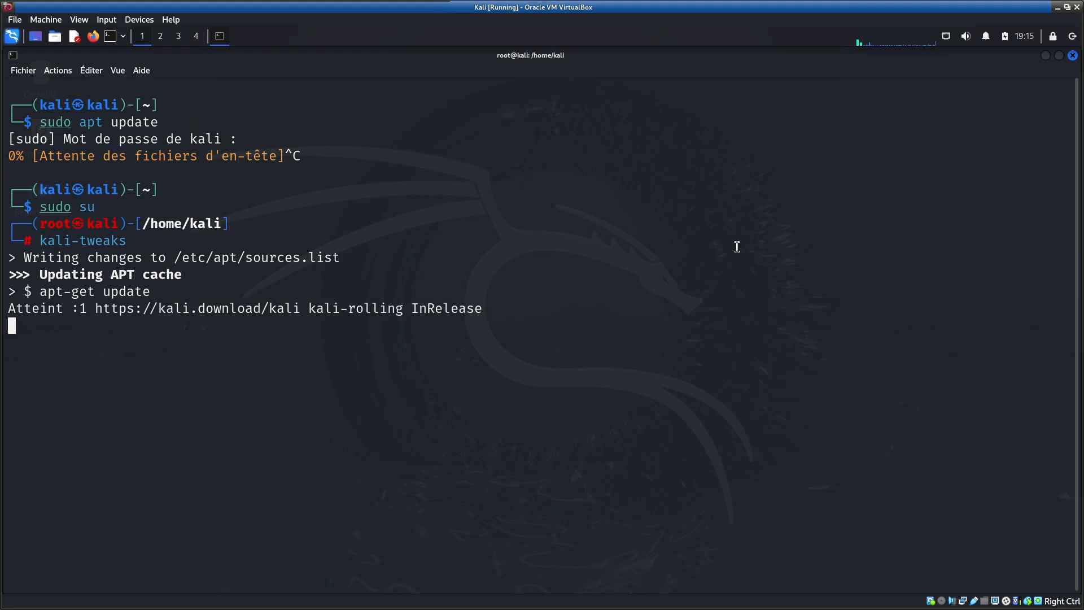
key(Return)
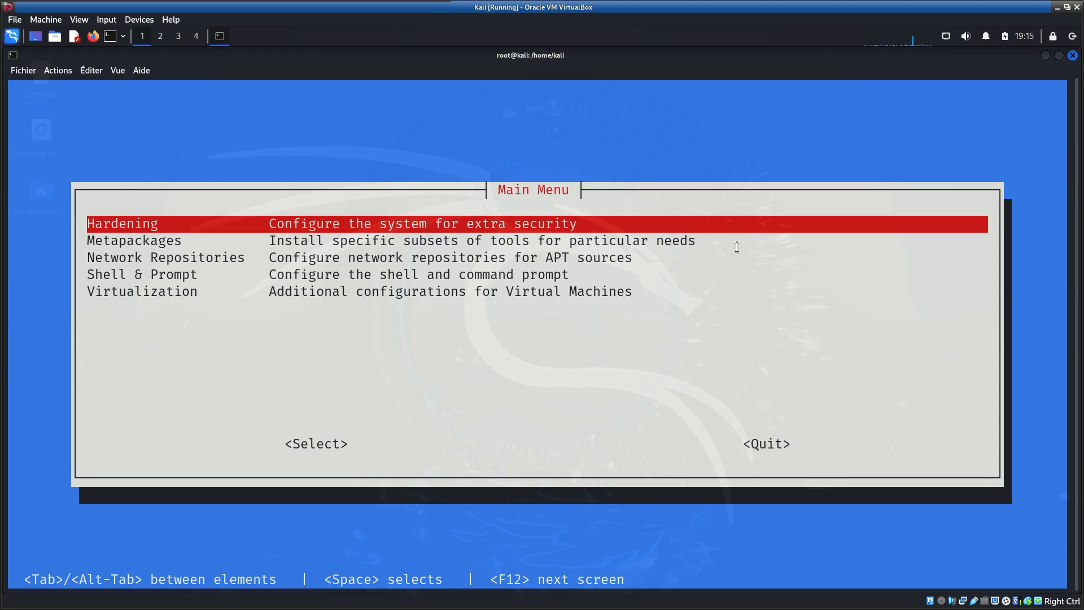
- Quit kali-tweaks and leave the root shell with exit
key(Down)
key(Down)
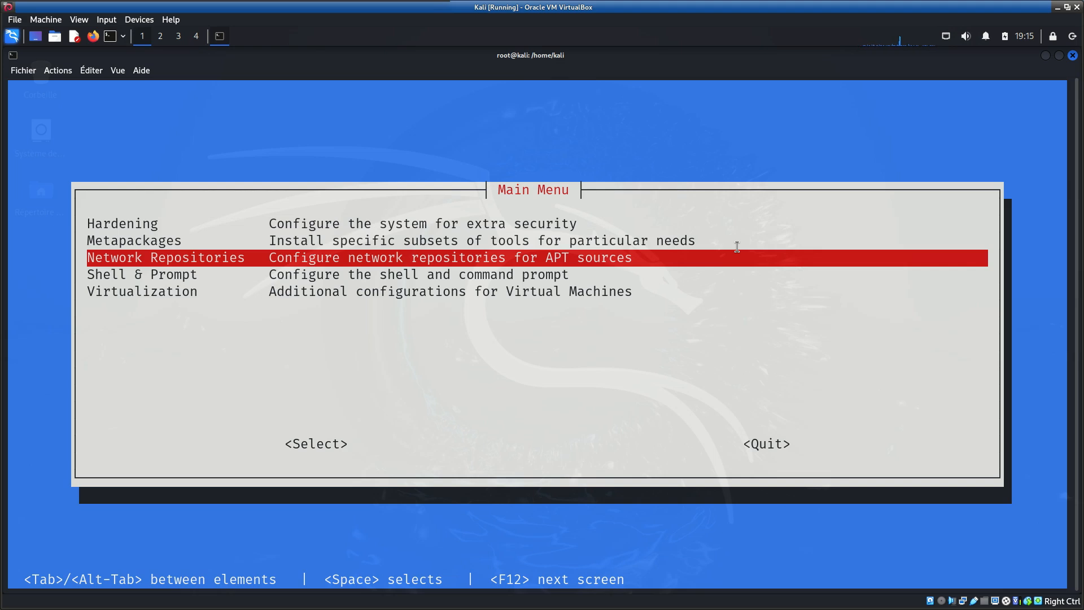
key(Down)
key(Tab)
key(Tab)
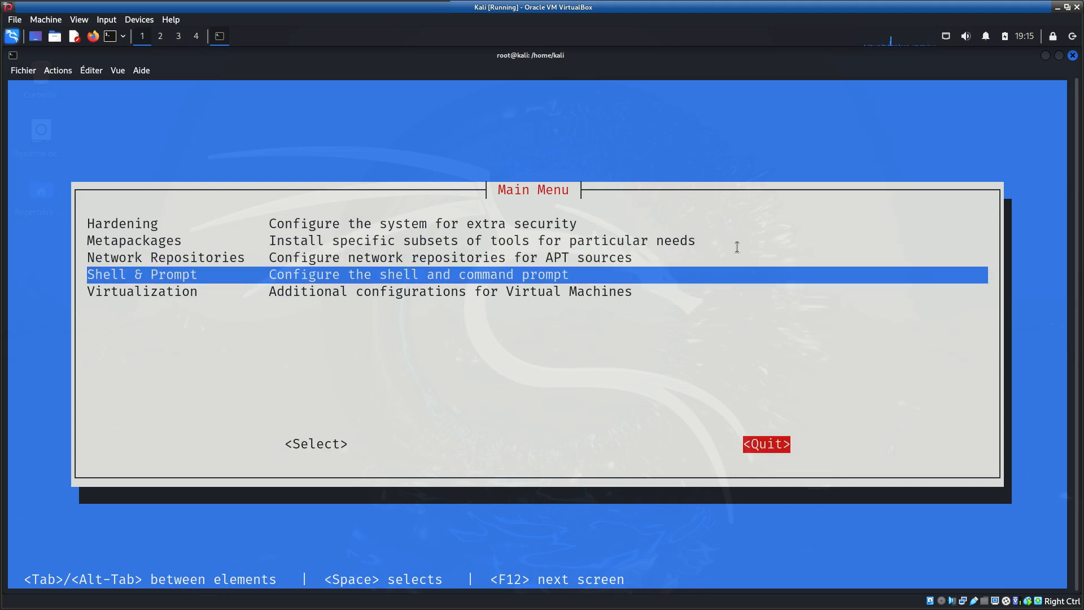
key(Return)
key(Return)
text(exit)
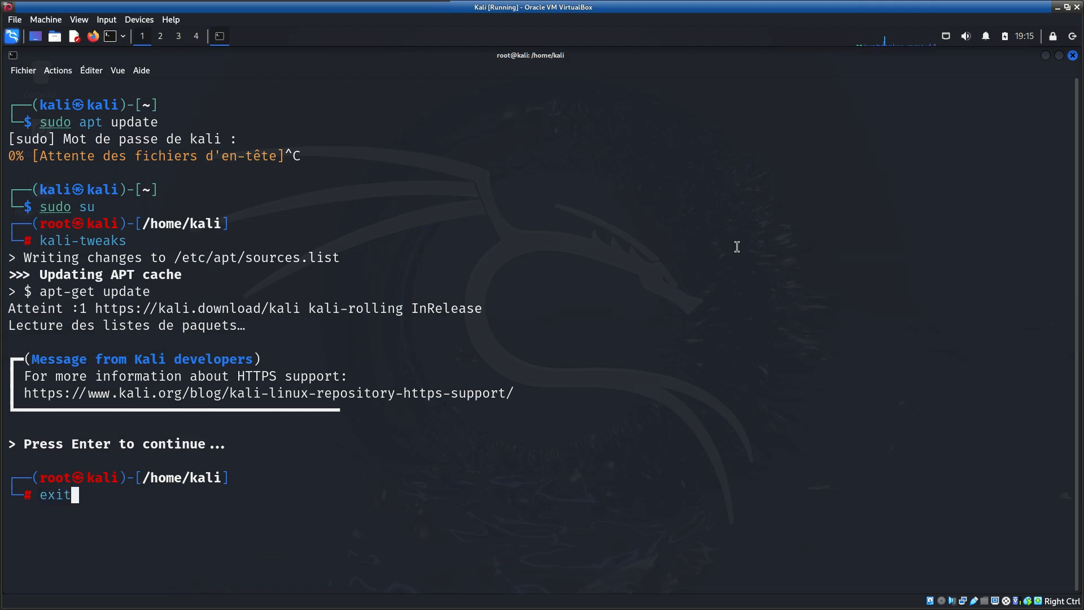
key(Return)
- Clear the terminal and refresh the package lists with sudo apt update
key(ctrl+l)
text(sudo apt update)
key(Return)
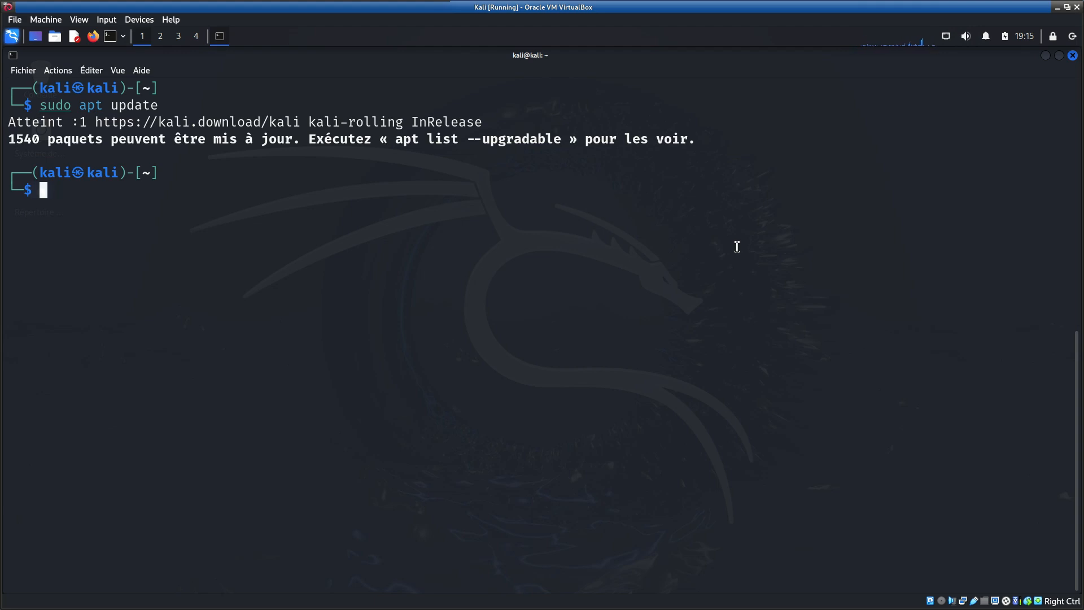
- Run sudo apt upgrade by reusing the previous update command
key(Up)
key(Left)
key(Left)
key(Left)
key(Left)
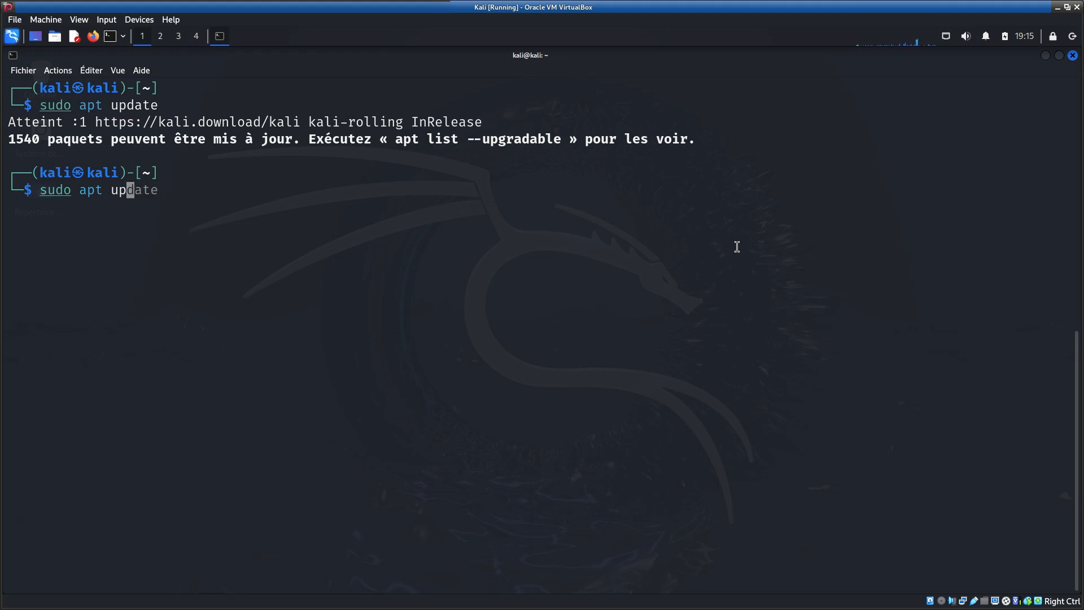
text(grade)
key(Return)
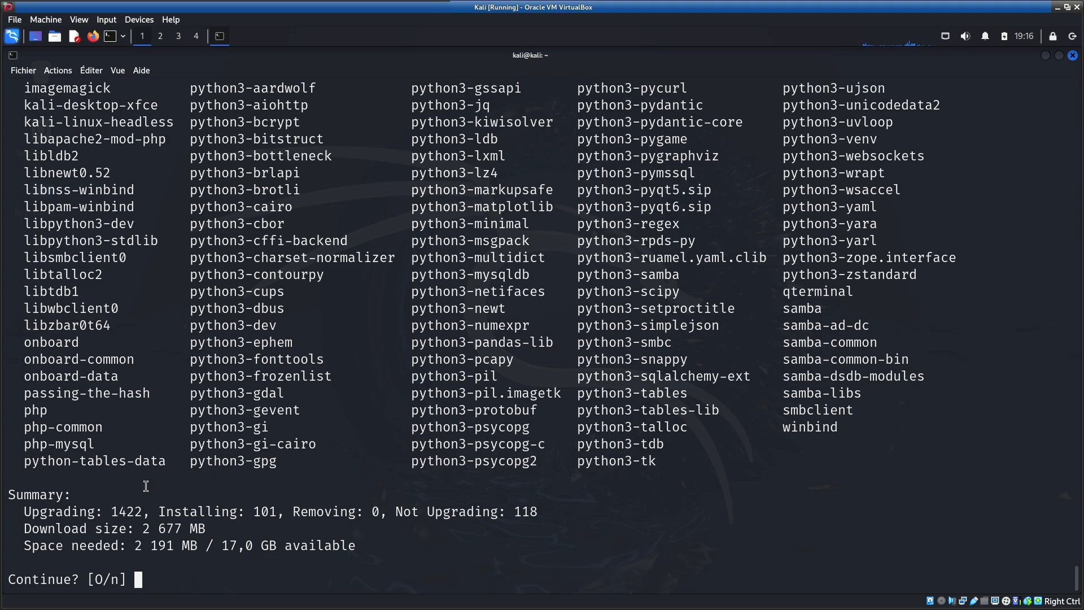
- Approve the package upgrade by answering O to the continue question
drag(93, 579, 126, 580)
click(115, 582)
text(O)
key(Return)
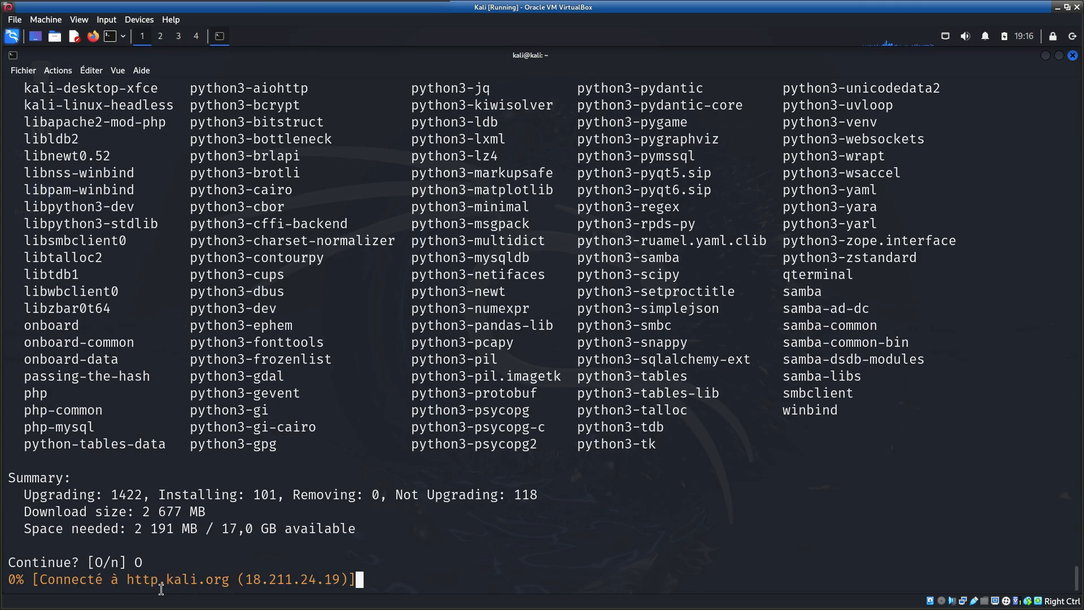